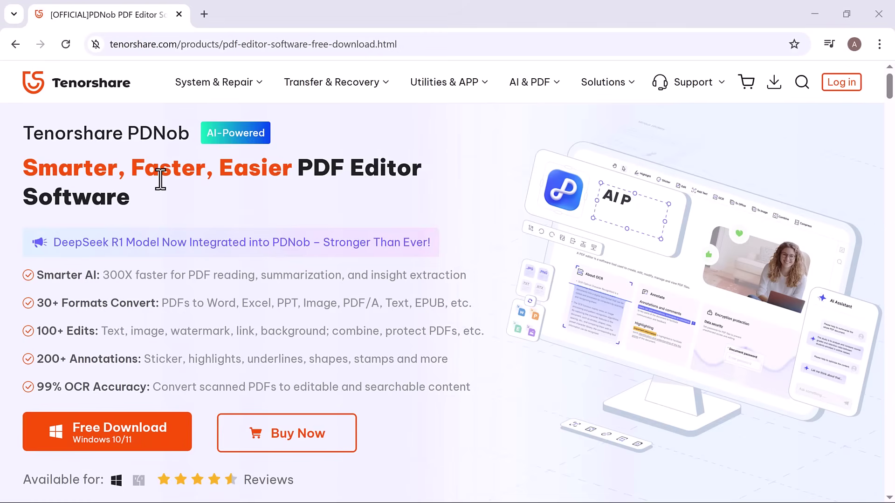
scroll(161, 182, "down", 5)
scroll(161, 182, "down", 4)
scroll(161, 181, "down", 3)
scroll(161, 181, "down", 5)
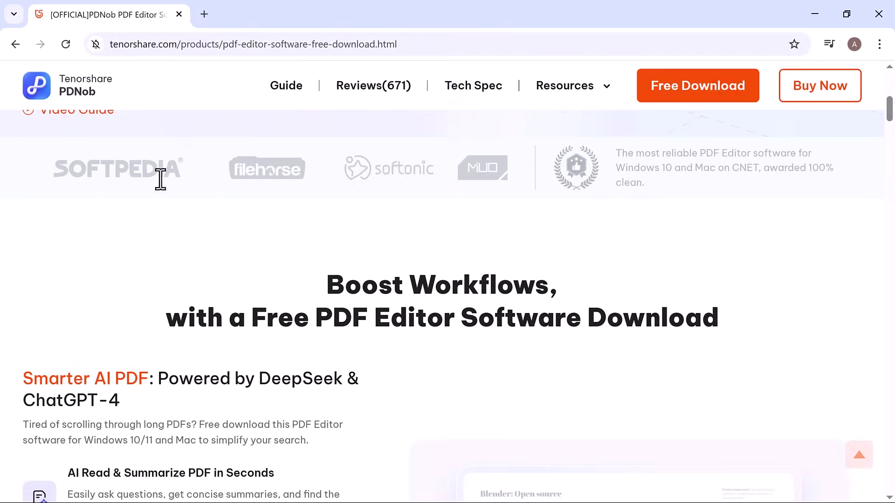
scroll(161, 181, "down", 4)
scroll(162, 180, "down", 1)
scroll(161, 180, "down", 4)
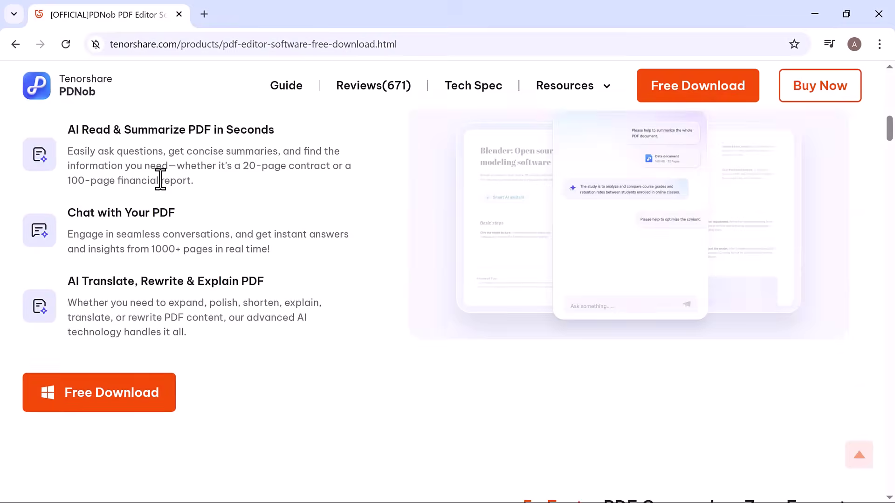
scroll(161, 181, "down", 5)
scroll(161, 181, "down", 2)
scroll(161, 181, "down", 1)
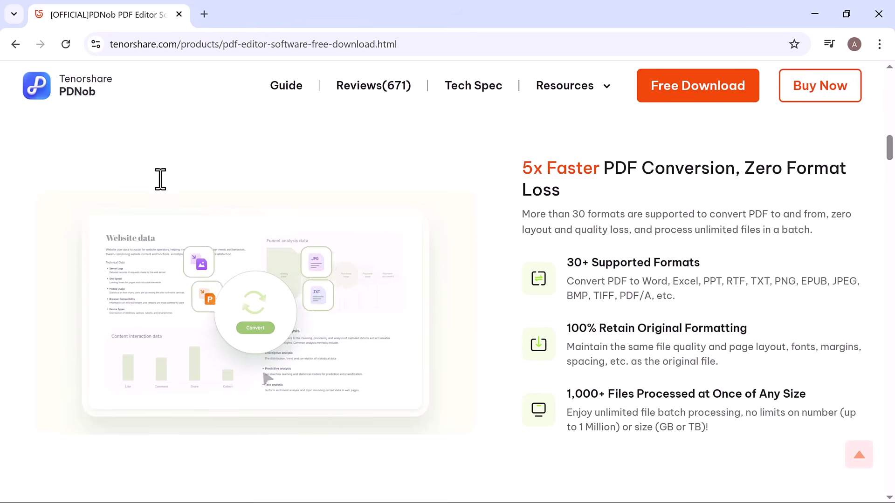
scroll(161, 180, "down", 4)
scroll(161, 180, "down", 4)
scroll(161, 181, "down", 3)
scroll(161, 181, "down", 1)
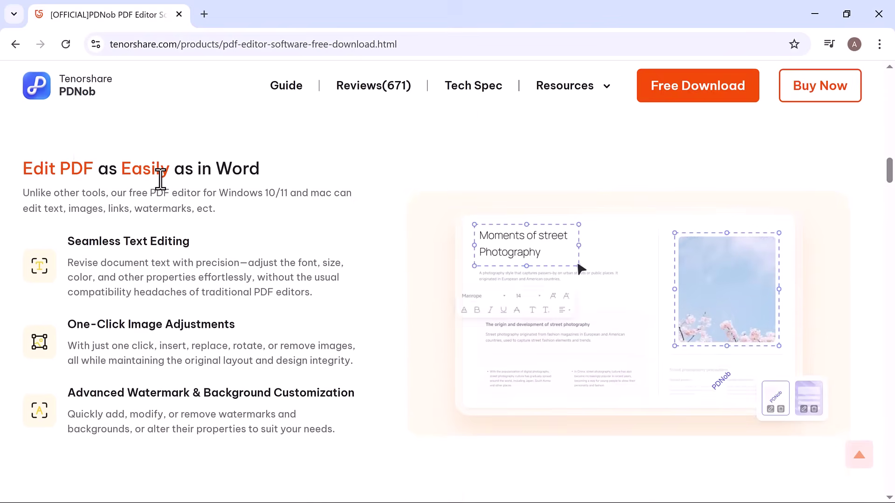
scroll(161, 180, "down", 4)
scroll(161, 181, "down", 3)
scroll(161, 180, "down", 1)
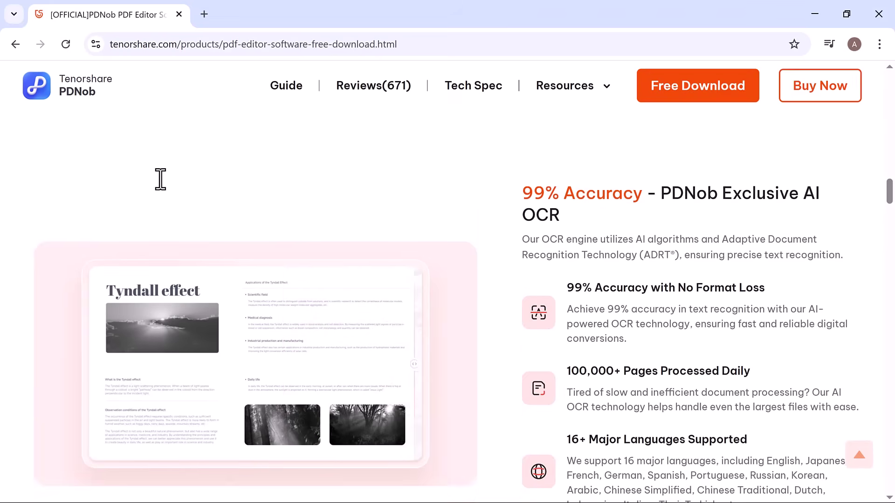
scroll(161, 181, "down", 3)
scroll(161, 181, "down", 3)
scroll(161, 180, "down", 2)
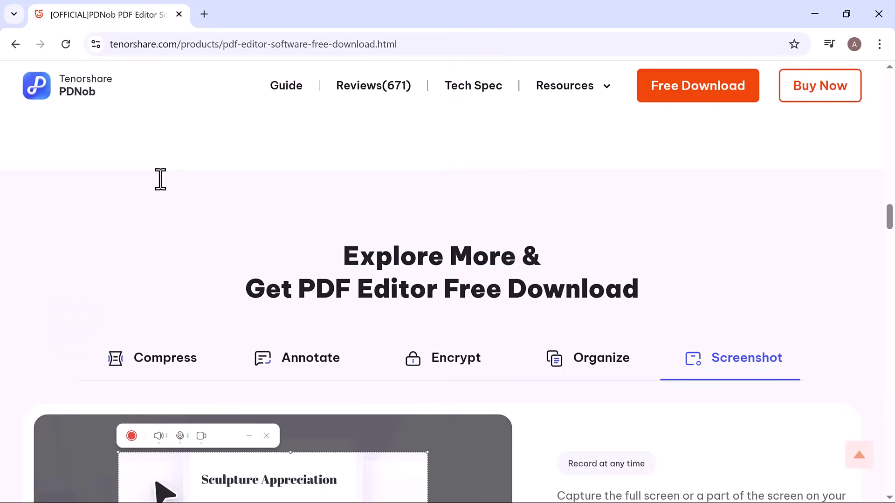
scroll(161, 181, "down", 2)
scroll(161, 181, "down", 3)
scroll(161, 180, "down", 2)
scroll(161, 181, "down", 2)
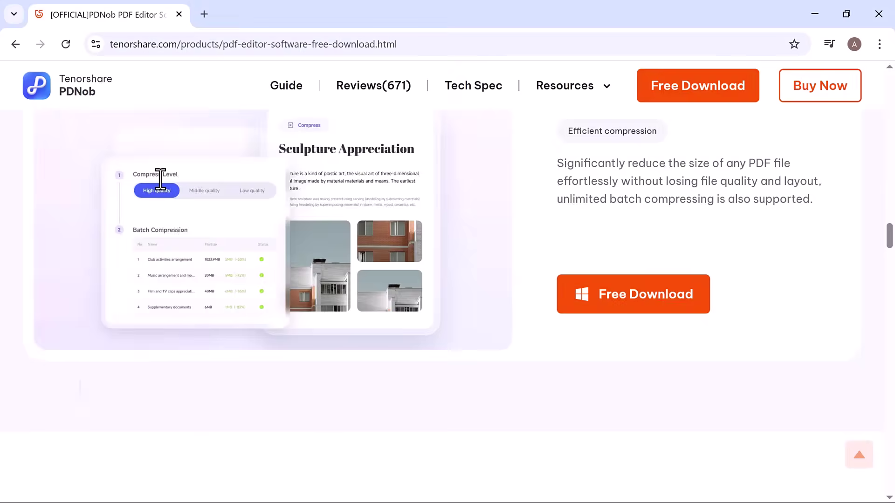
scroll(161, 181, "down", 3)
scroll(161, 181, "down", 3)
scroll(161, 180, "down", 2)
scroll(160, 181, "down", 3)
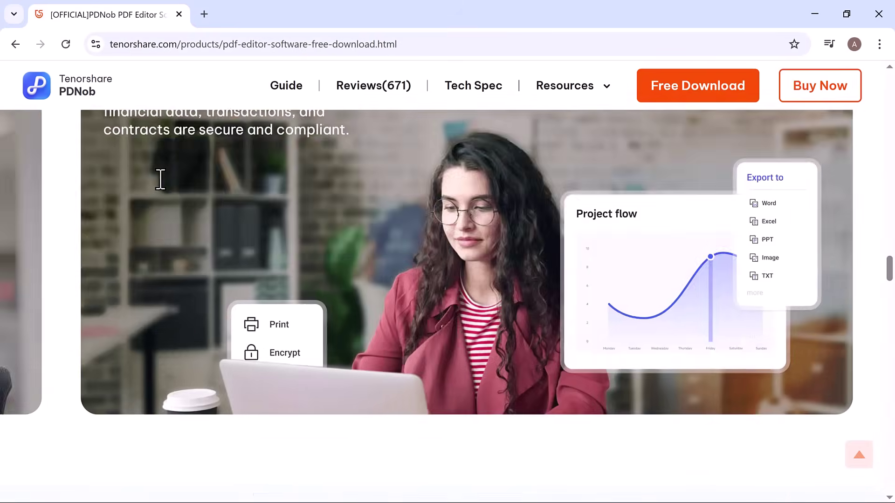
scroll(161, 181, "down", 3)
scroll(161, 181, "down", 3)
scroll(161, 181, "down", 3)
scroll(161, 180, "down", 2)
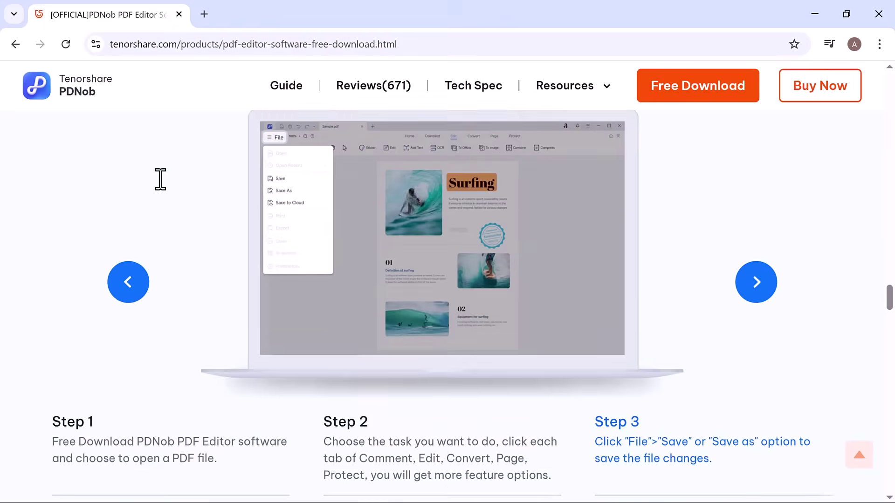
scroll(161, 180, "down", 3)
scroll(161, 180, "down", 1)
scroll(162, 181, "down", 2)
scroll(160, 181, "down", 3)
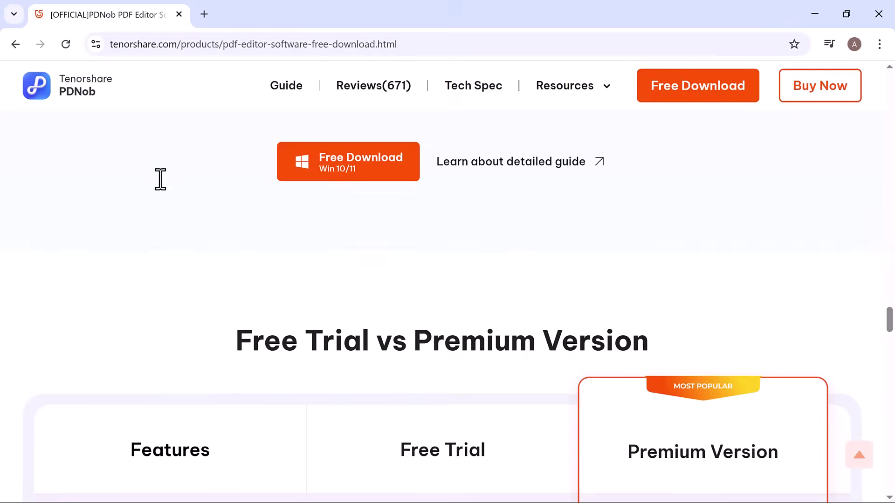
scroll(161, 180, "down", 3)
scroll(161, 180, "down", 3)
scroll(160, 181, "down", 3)
scroll(160, 180, "down", 4)
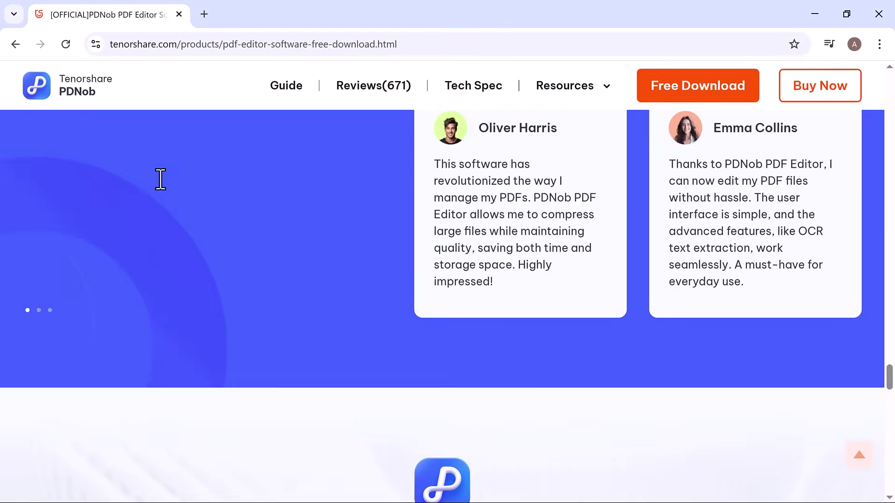
scroll(162, 180, "down", 4)
scroll(161, 181, "down", 2)
scroll(161, 181, "down", 3)
scroll(162, 181, "down", 4)
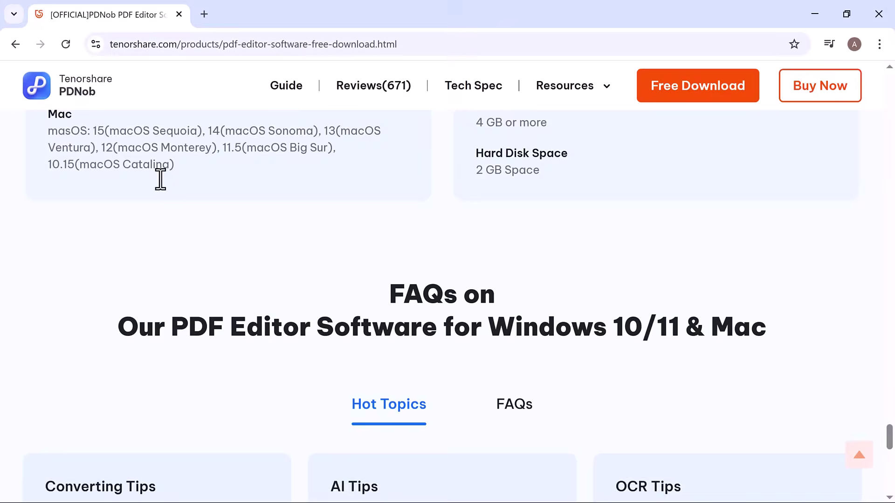
scroll(161, 180, "down", 3)
scroll(426, 133, "down", 3)
scroll(427, 133, "down", 2)
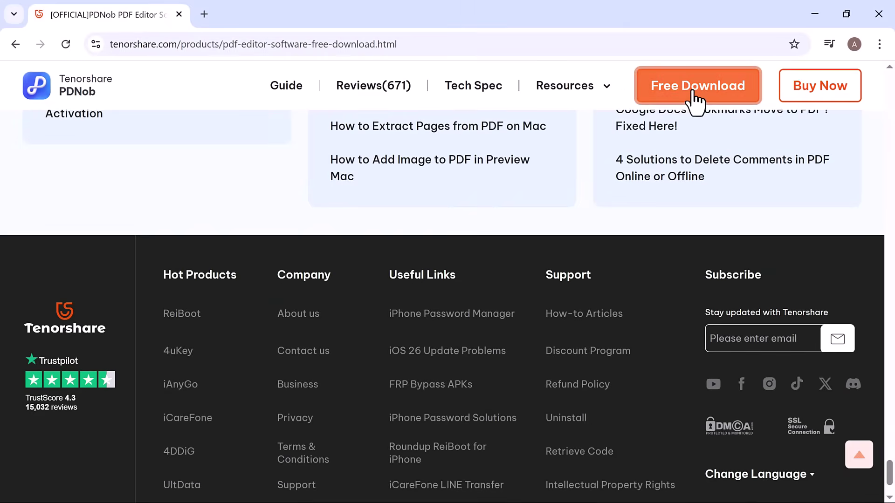
Download the Tenorshare PDNob installer in Chrome and run the installation.
left_click(694, 92)
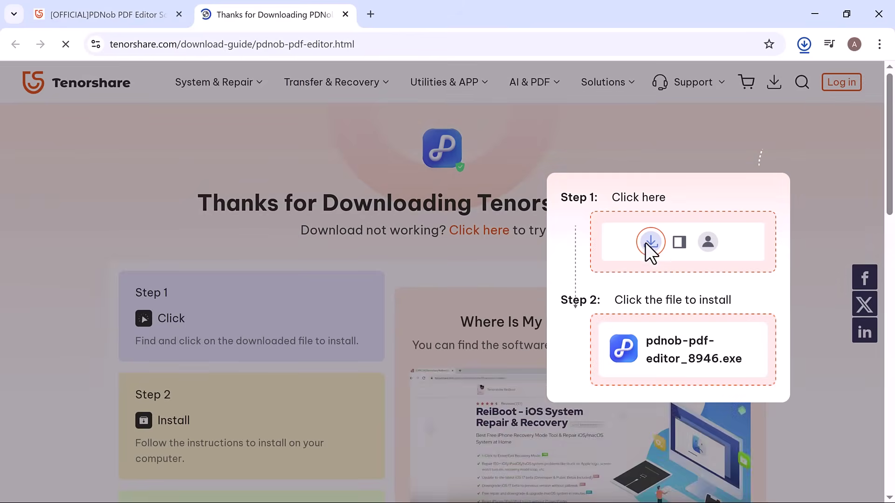
left_click(645, 243)
left_click(804, 44)
left_click(700, 127)
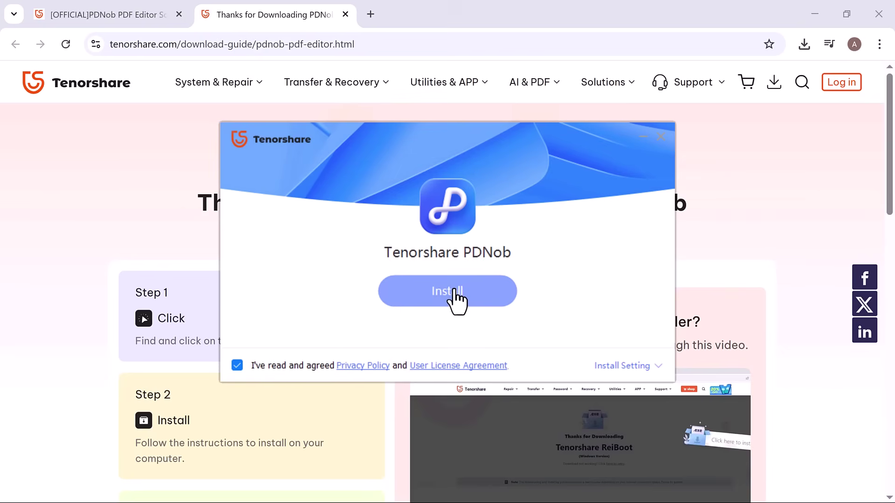
left_click(447, 291)
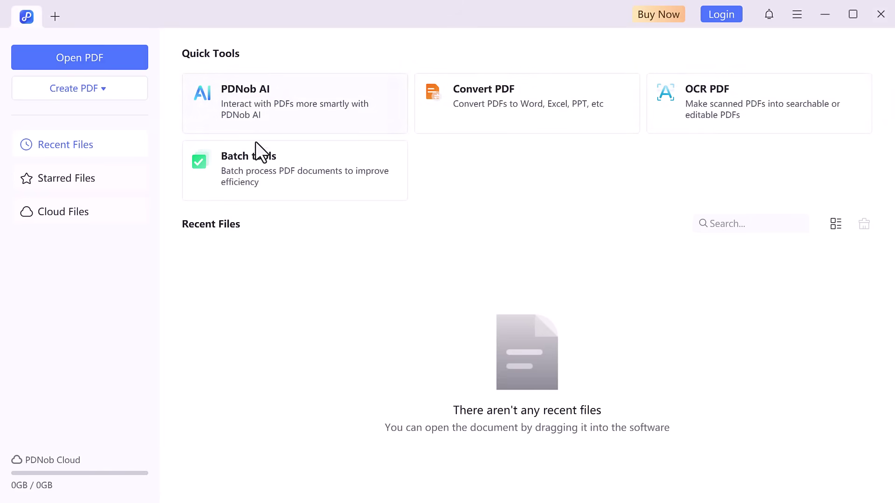
left_click(231, 177)
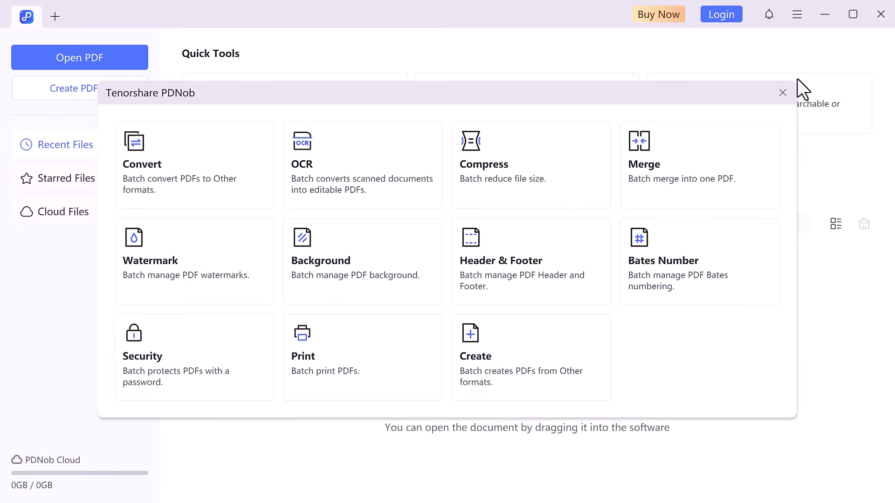
left_click(783, 93)
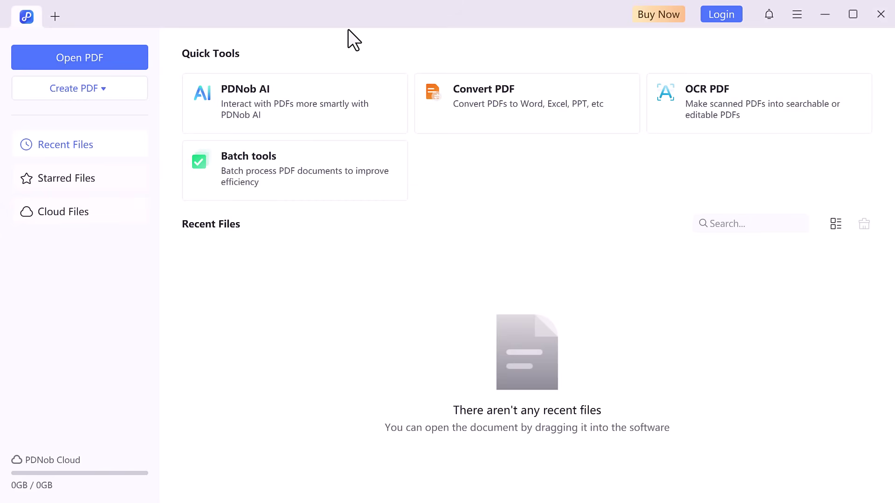
Open the DM-Unit 1 Introduction to Digital Marketing PDF.
left_click(76, 58)
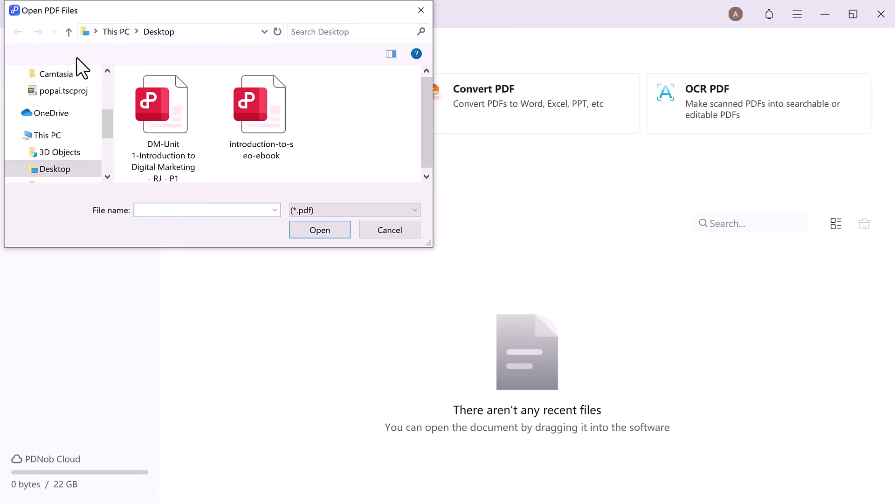
double_click(170, 106)
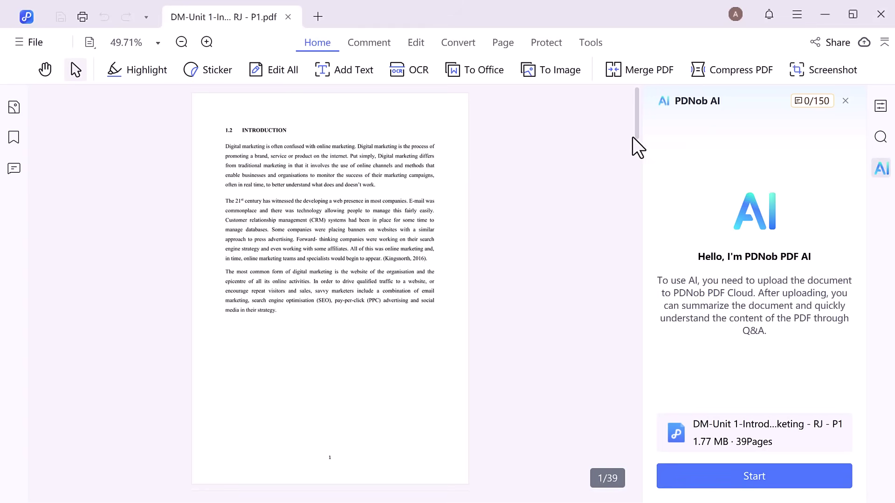
left_click_drag(637, 126, 634, 326)
key("Home")
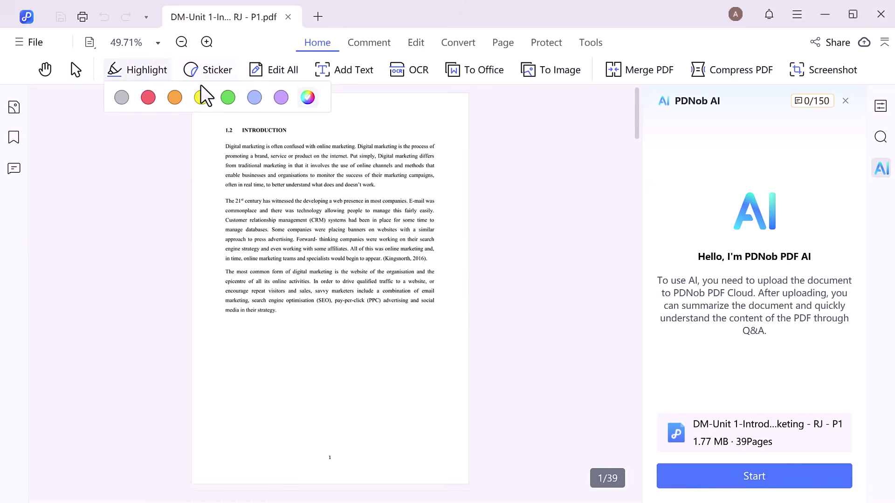
Highlight the introduction's first line of text in yellow.
left_click(140, 70)
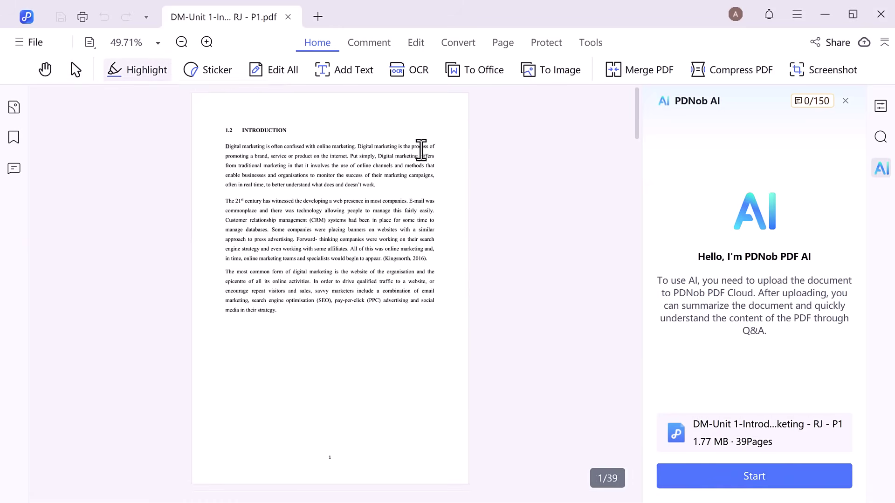
left_click_drag(225, 146, 400, 146)
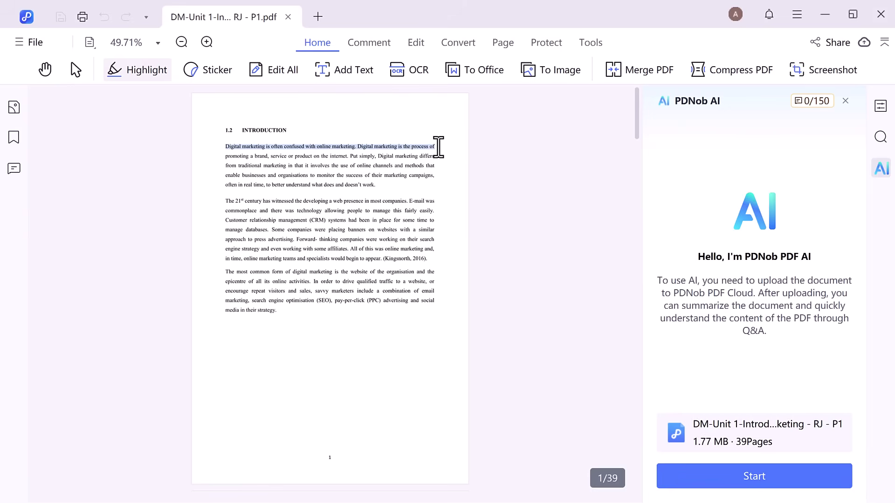
left_click(139, 70)
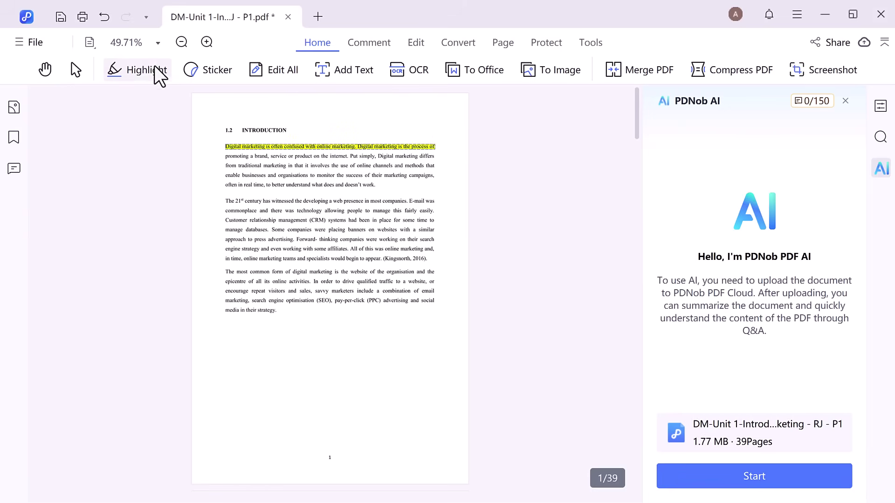
Browse the sticker categories and place a PDNob pin sticker at the page's top right.
left_click(216, 70)
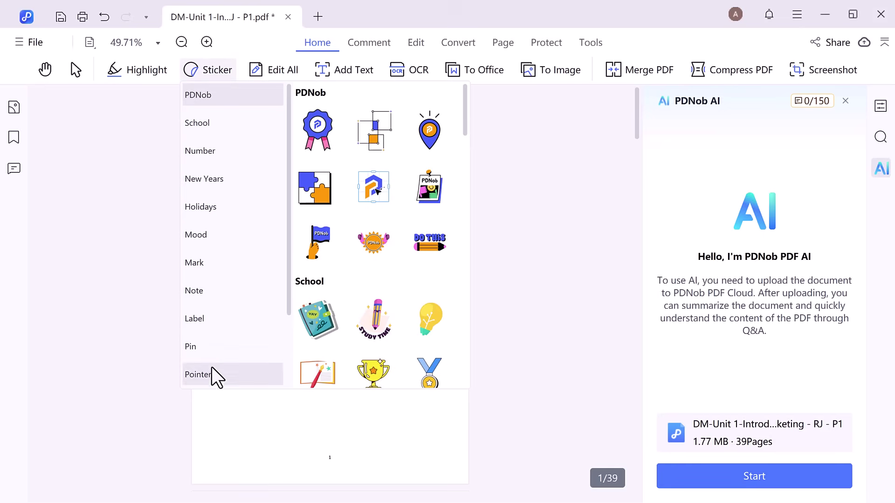
left_click(233, 122)
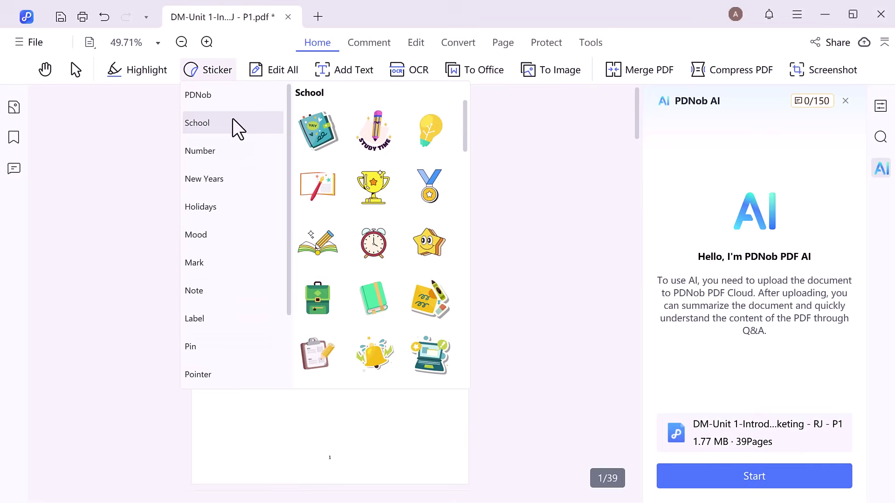
left_click(220, 179)
left_click(220, 206)
left_click(217, 263)
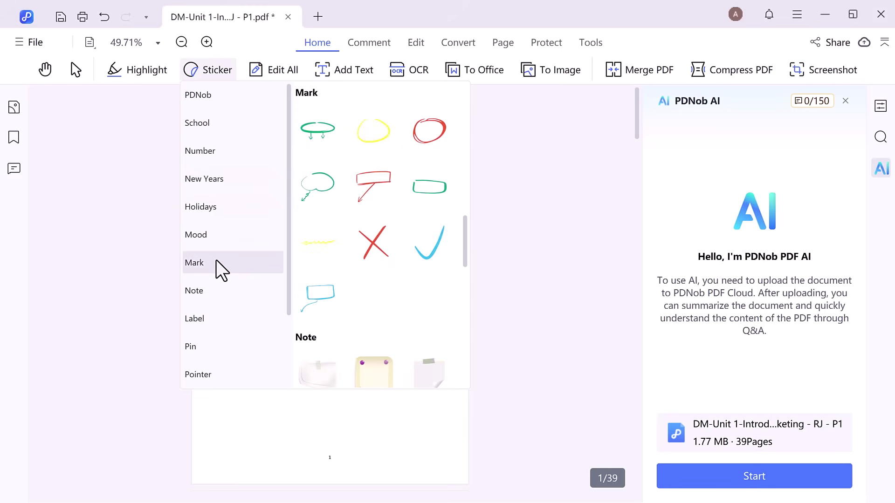
left_click(215, 291)
left_click(214, 346)
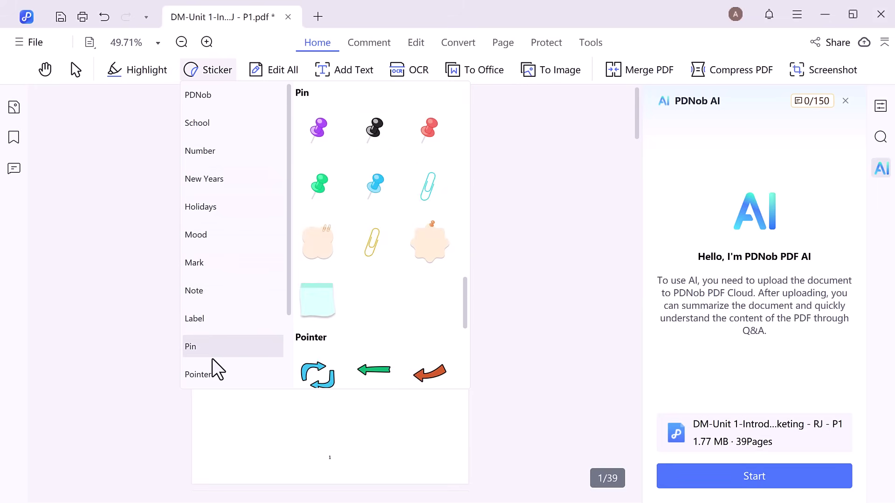
left_click(223, 96)
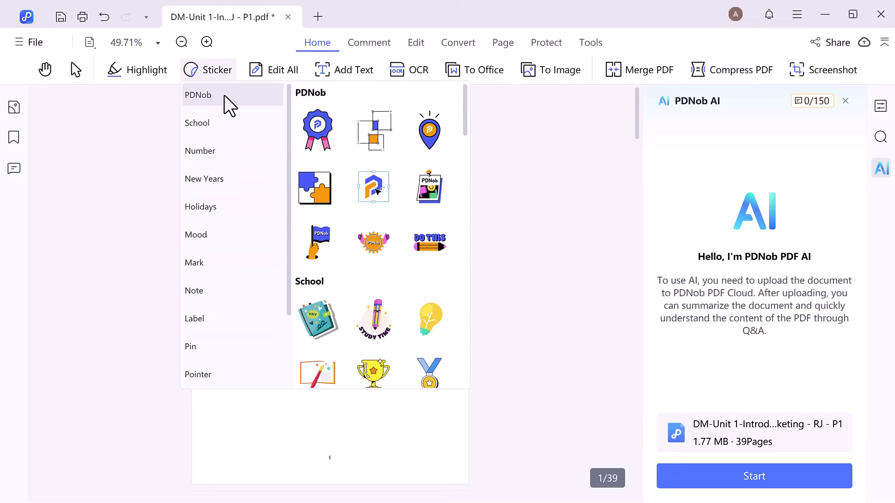
left_click(425, 132)
left_click(425, 112)
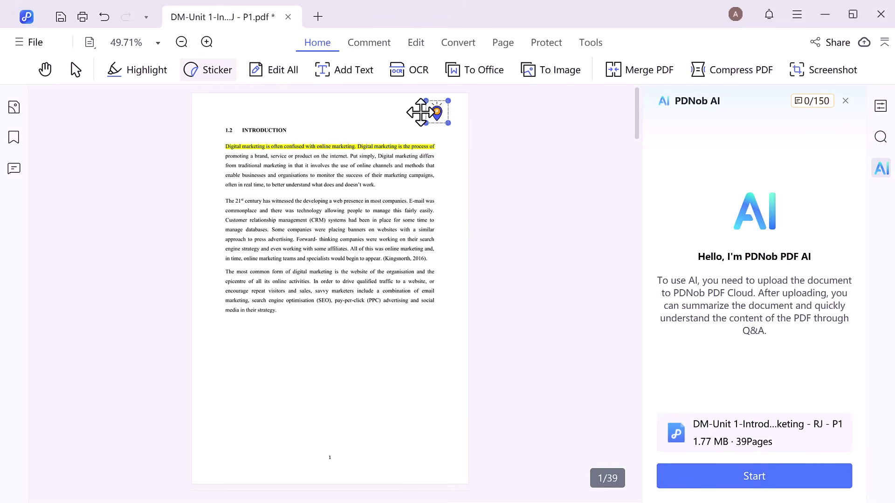
Add the text 'i am tenor' below the page's last paragraph.
left_click(281, 70)
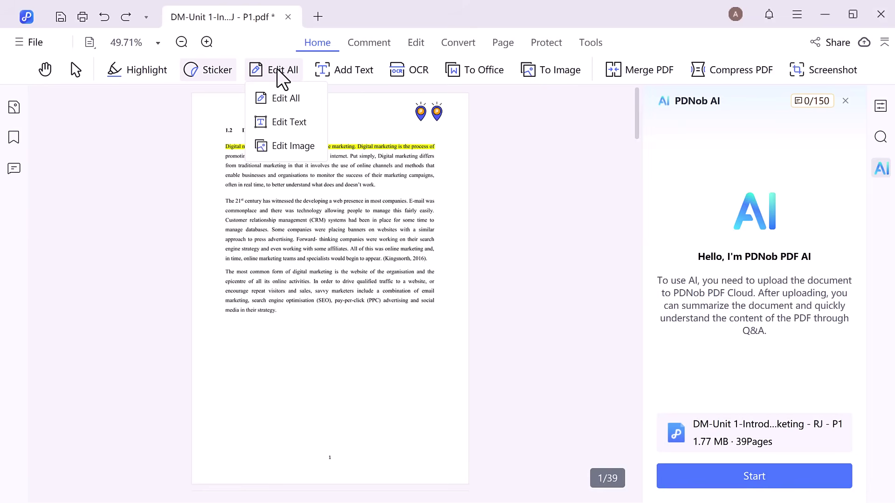
left_click(337, 67)
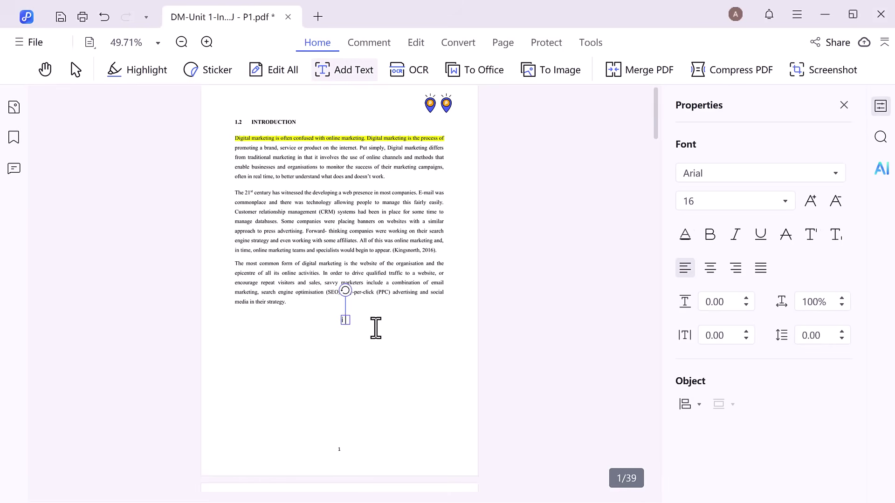
type("i am tenor")
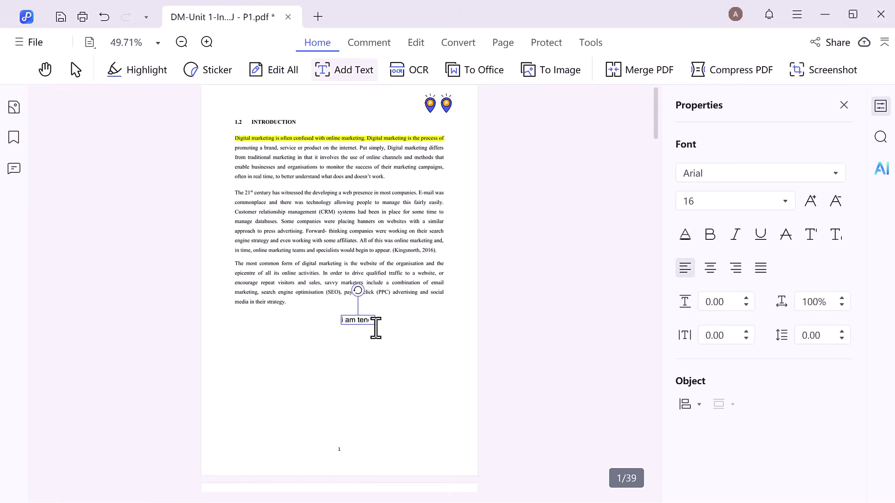
left_click(403, 125)
left_click(408, 74)
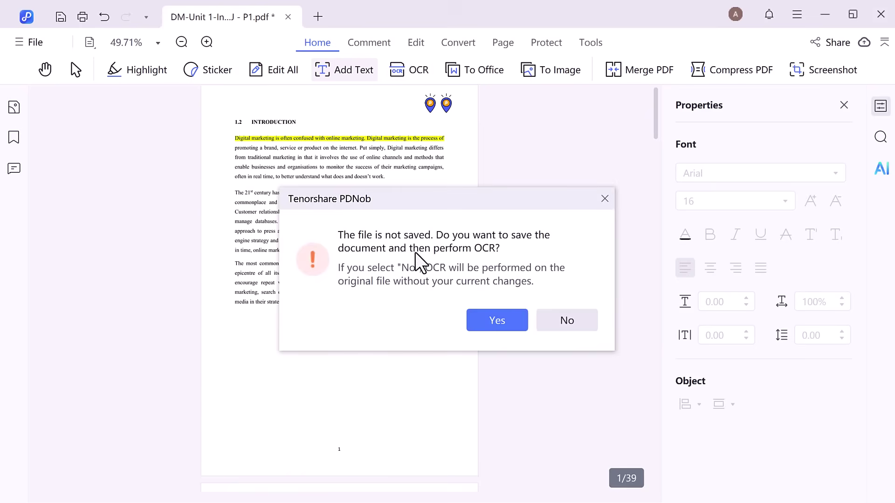
Save the edited PDF when To Image prompts, then open and close Merge PDF.
left_click(489, 321)
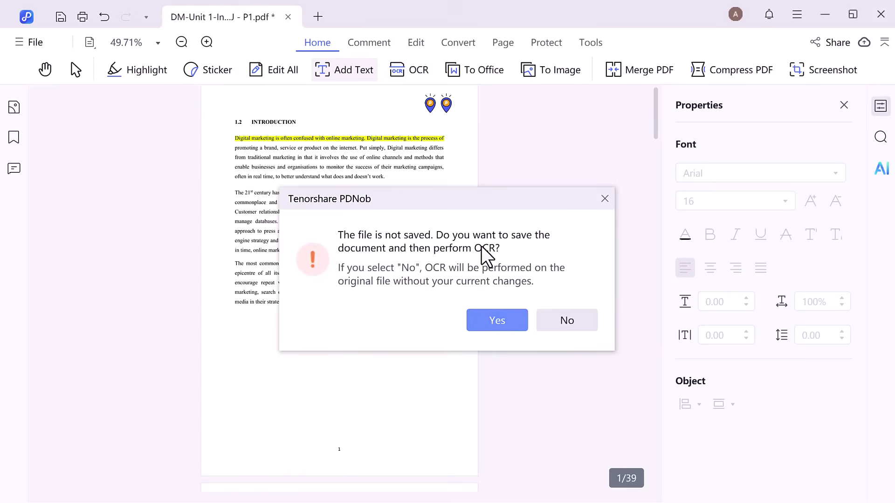
left_click(463, 71)
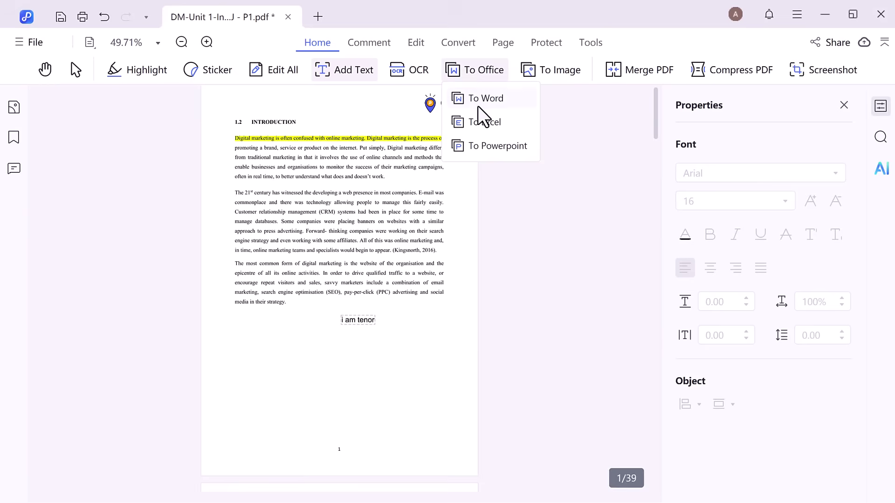
left_click(558, 70)
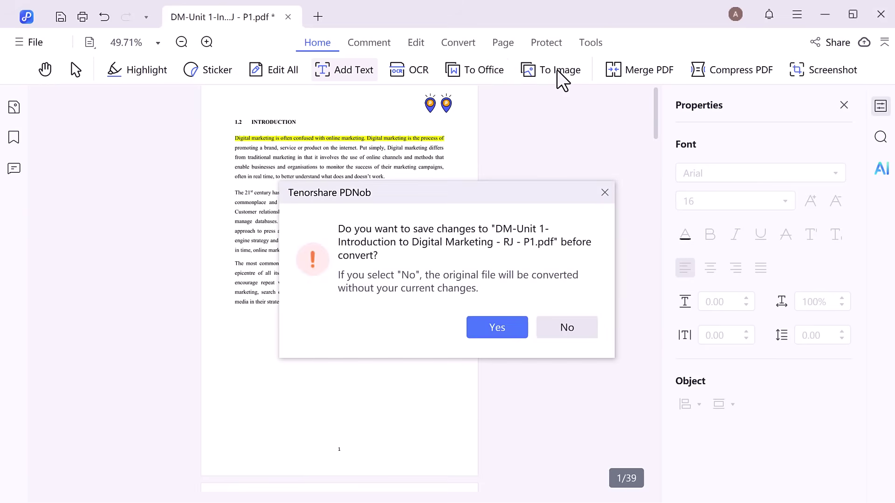
left_click(491, 334)
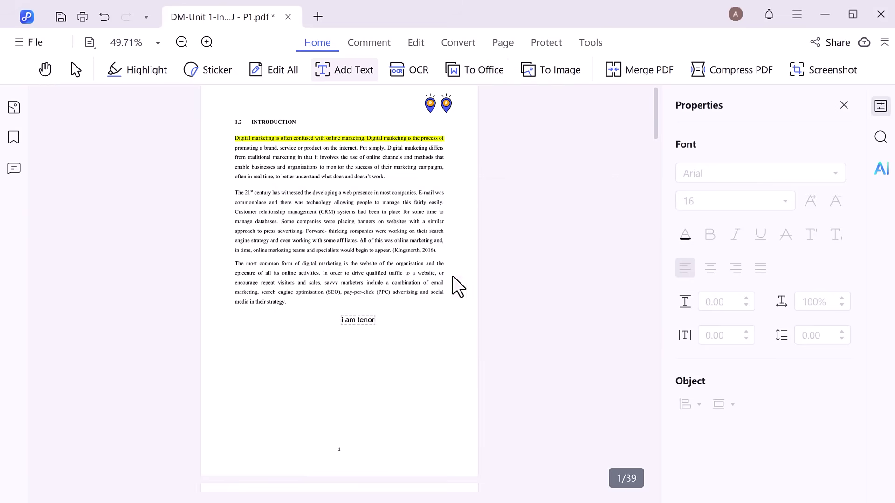
left_click(633, 70)
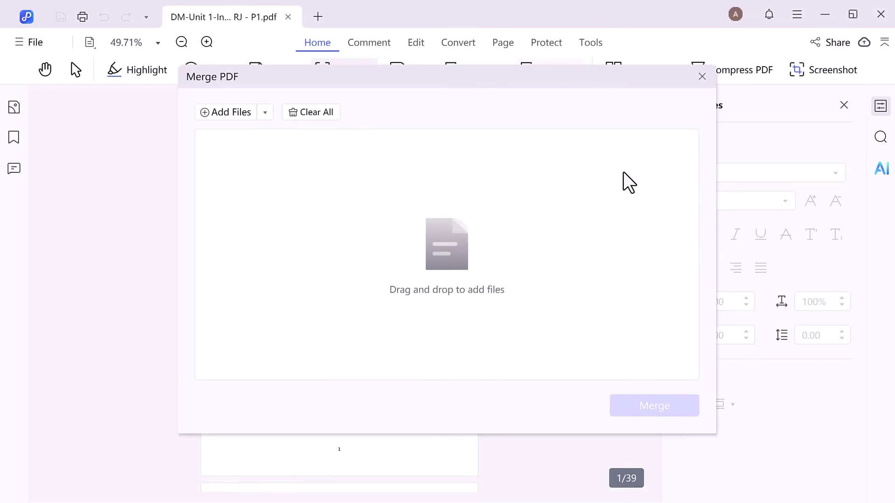
left_click(703, 76)
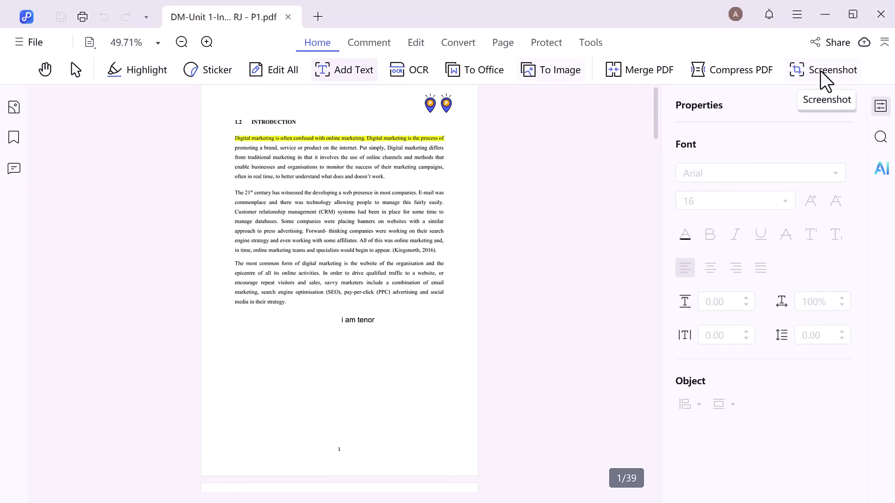
Switch through the Comment and Edit tabs to view their tools.
left_click(362, 43)
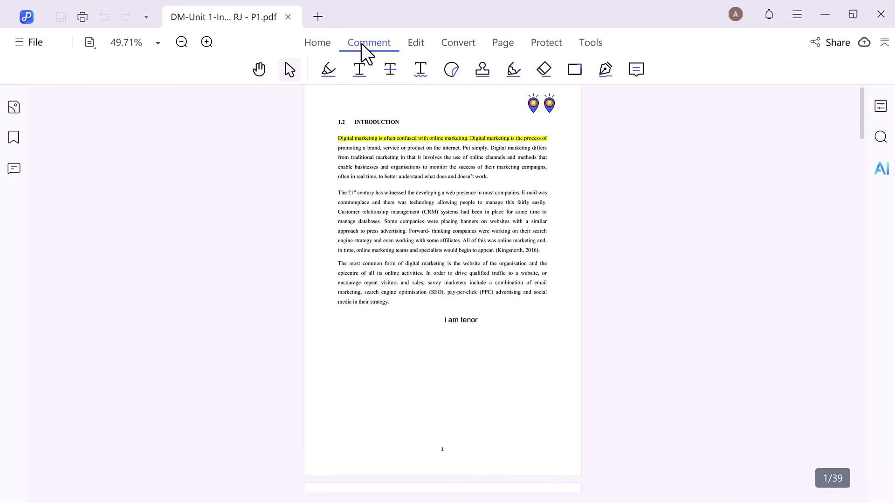
left_click(416, 43)
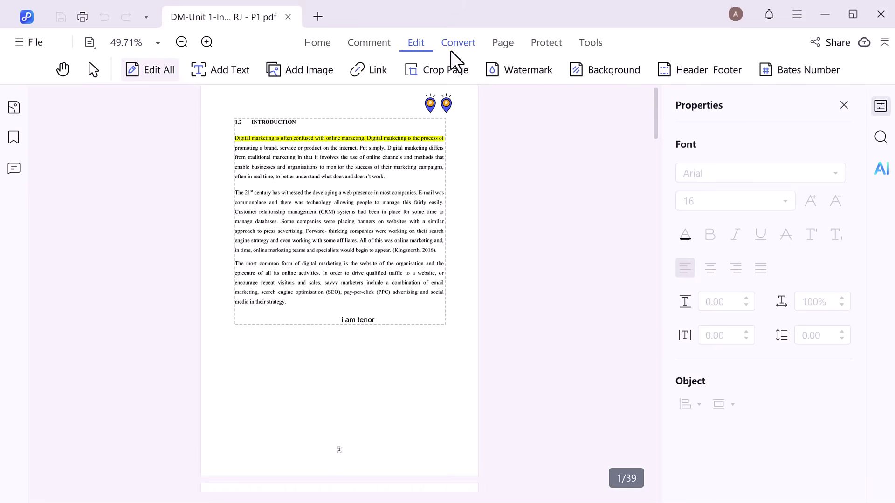
Open introduction-to-seo-ebook in a new tab and copy its Long-Tail Concept & Theory paragraph.
left_click(590, 42)
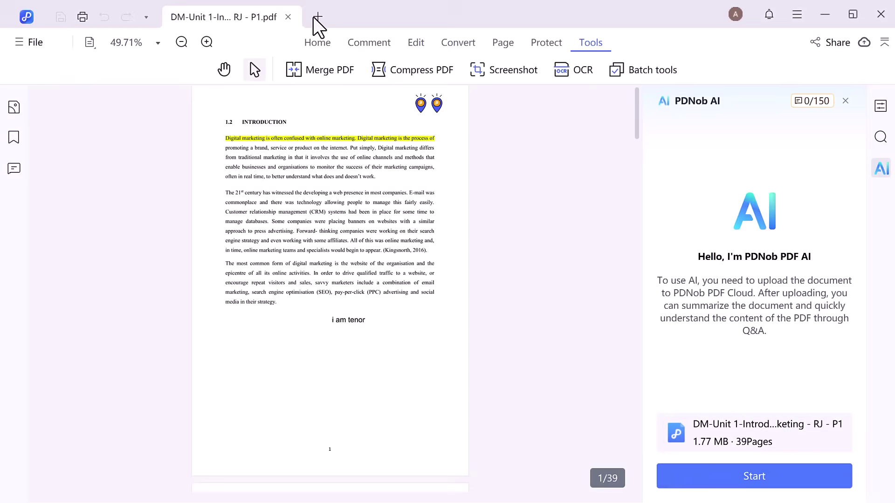
left_click(317, 16)
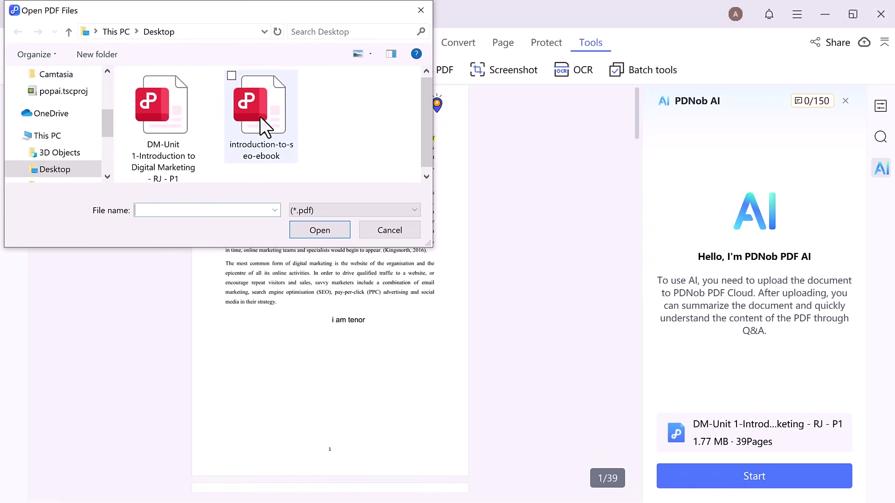
left_click(261, 117)
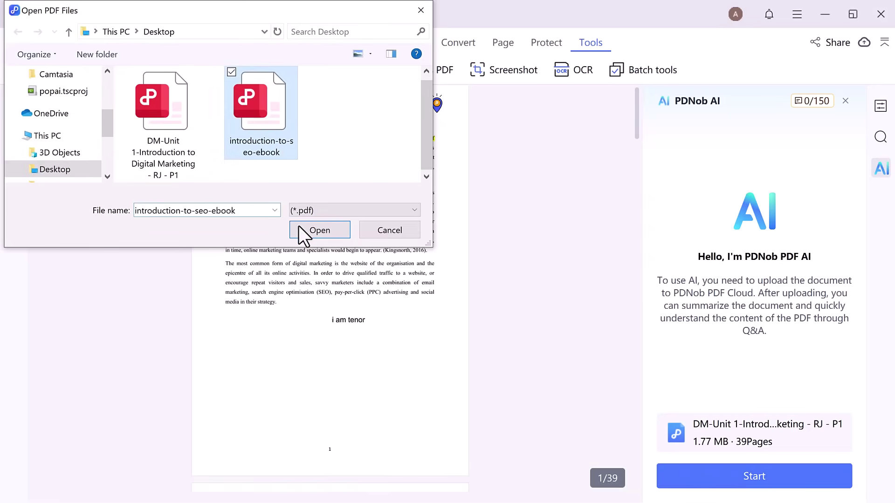
left_click(305, 237)
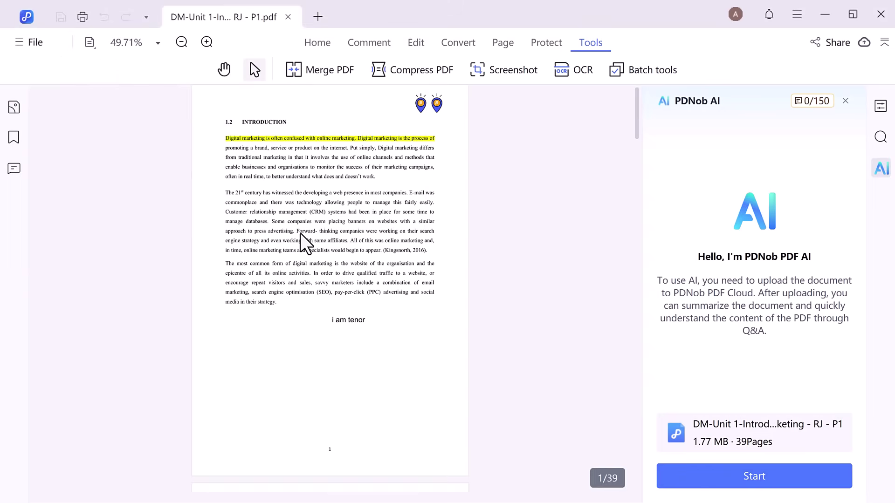
left_click_drag(636, 117, 634, 155)
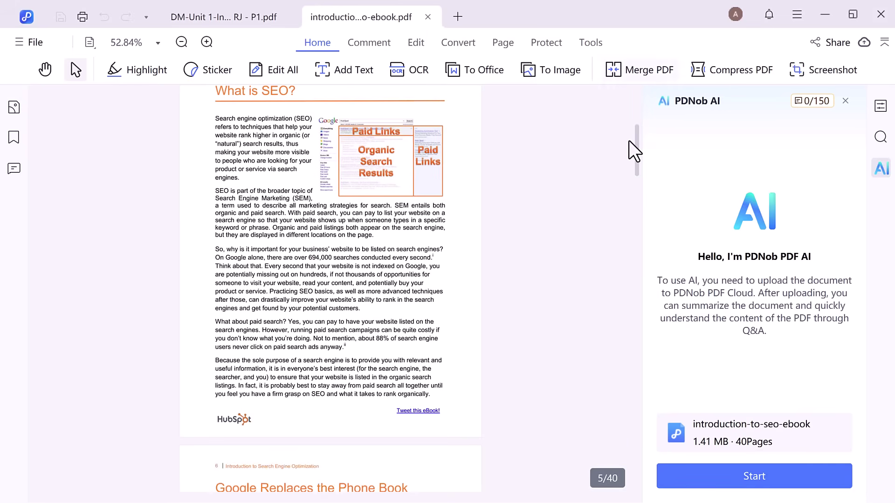
left_click_drag(638, 152, 636, 210)
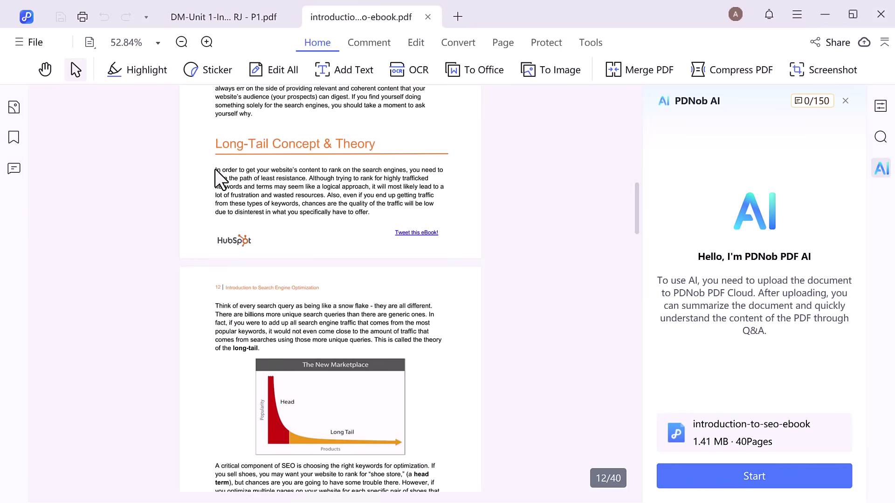
left_click_drag(214, 169, 369, 213)
key("ctrl+c")
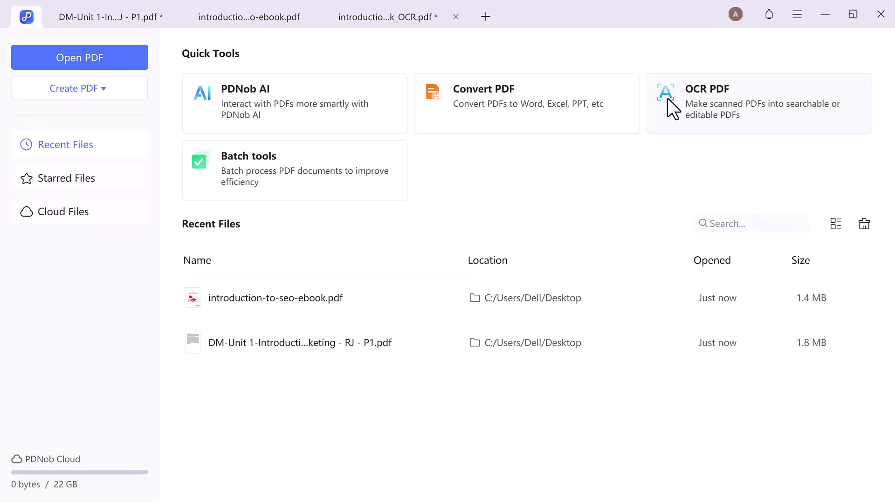
Run English OCR on scannedfile's current page as editable text.
left_click(668, 99)
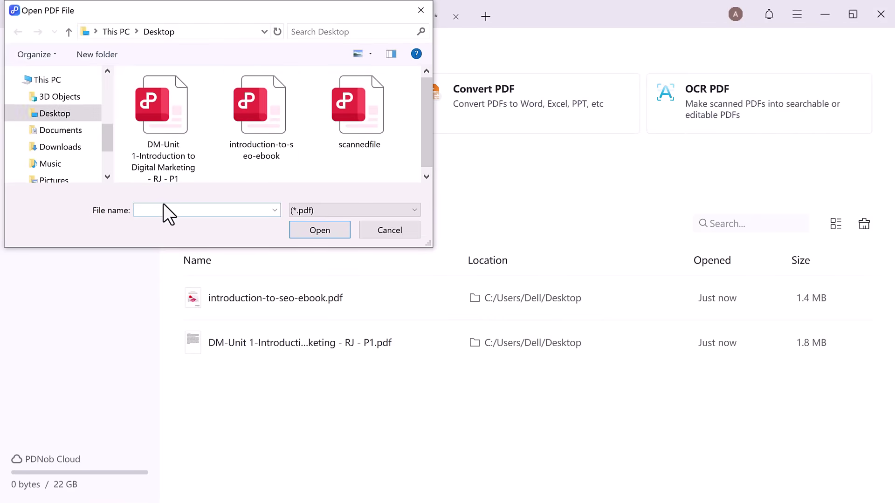
double_click(361, 135)
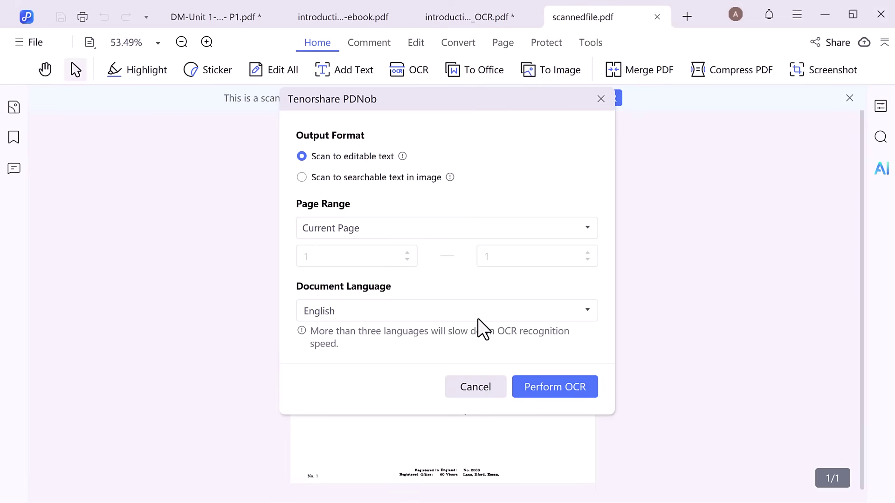
left_click(329, 226)
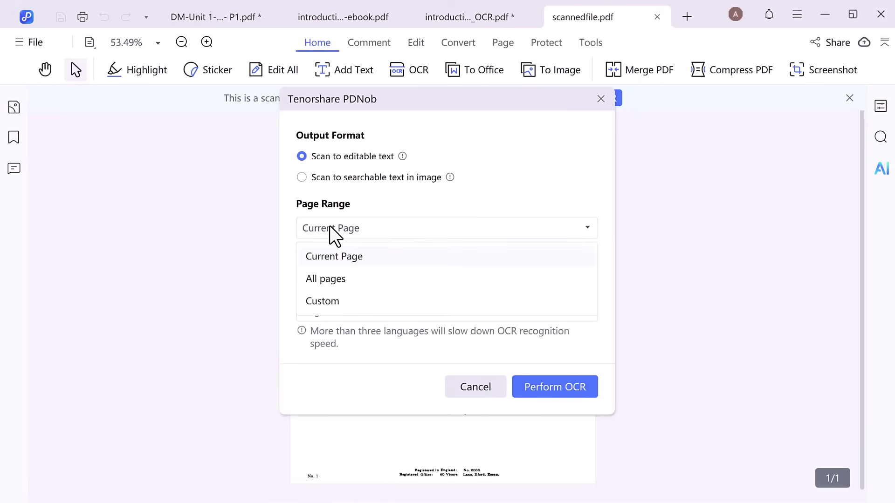
left_click(391, 225)
left_click(391, 225)
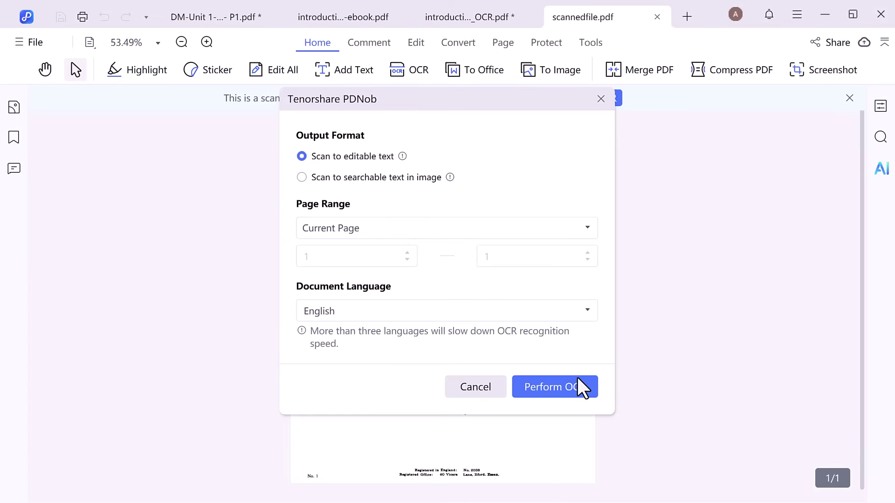
left_click(558, 383)
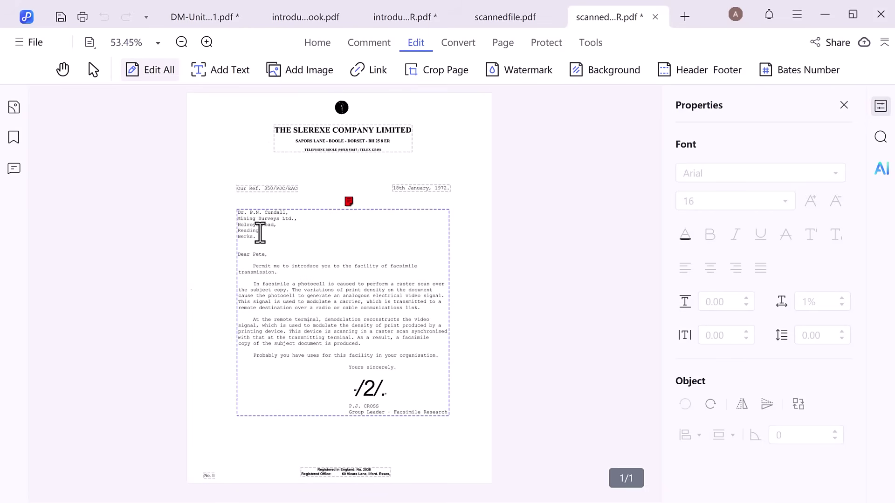
key("ctrl+shift+Tab")
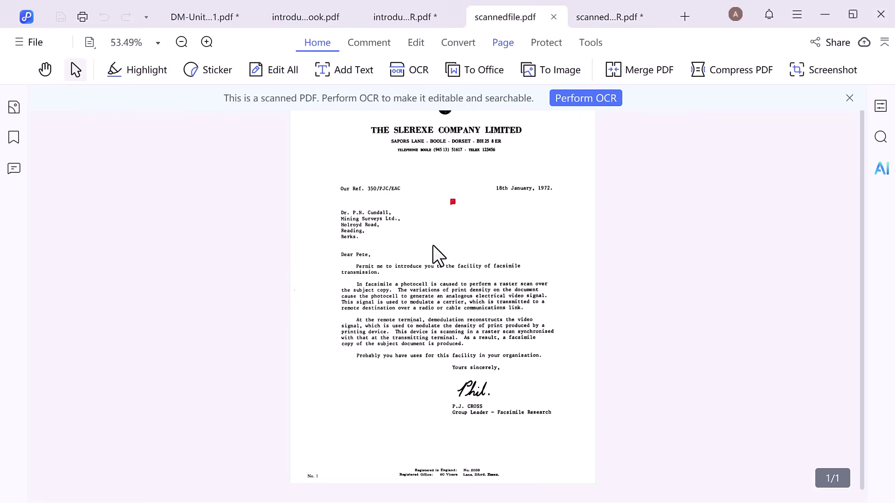
left_click(610, 17)
left_click(343, 317)
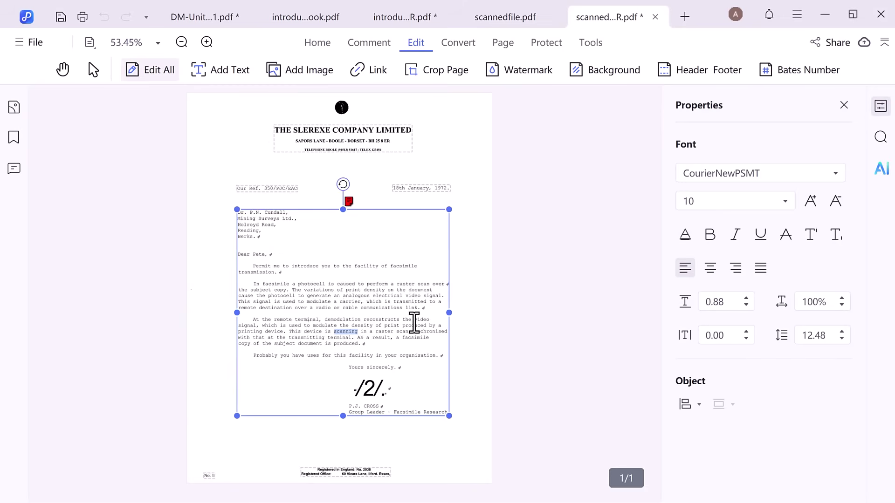
left_click(361, 352)
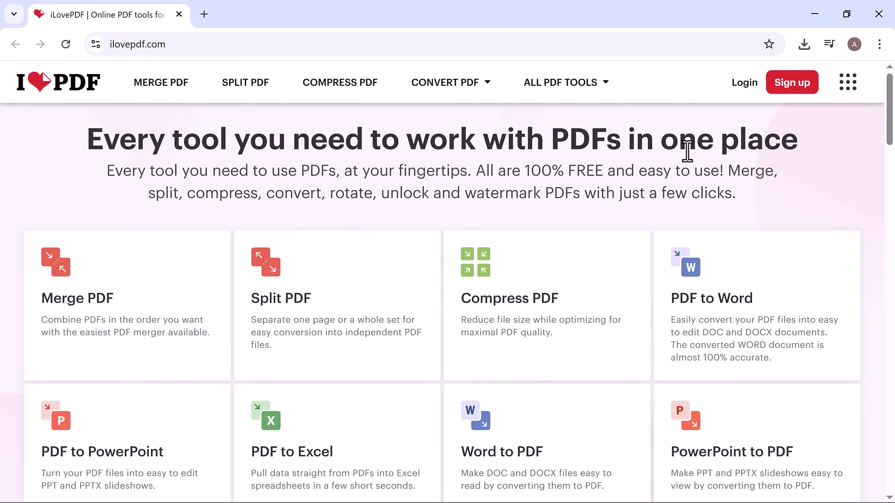
scroll(688, 150, "down", 3)
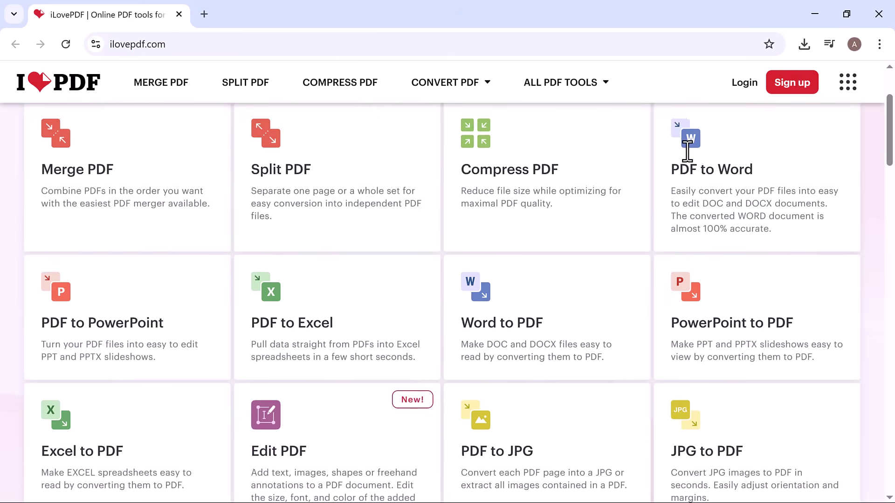
scroll(687, 148, "down", 2)
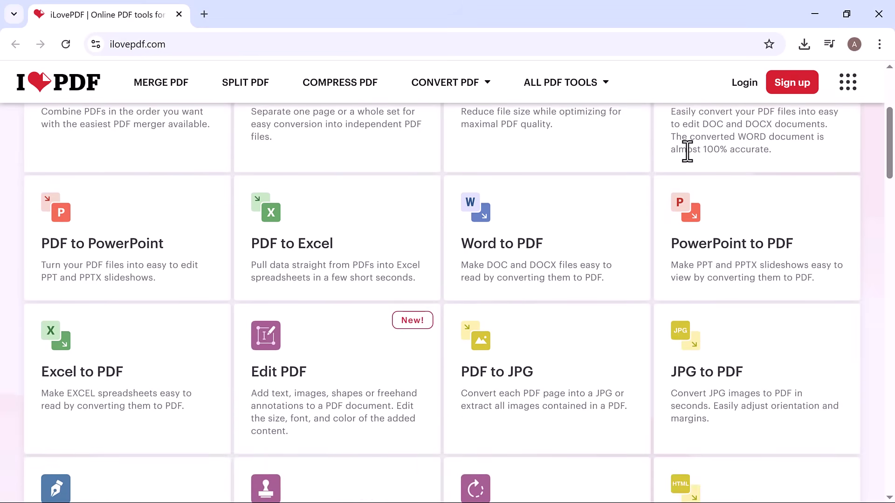
scroll(688, 151, "down", 2)
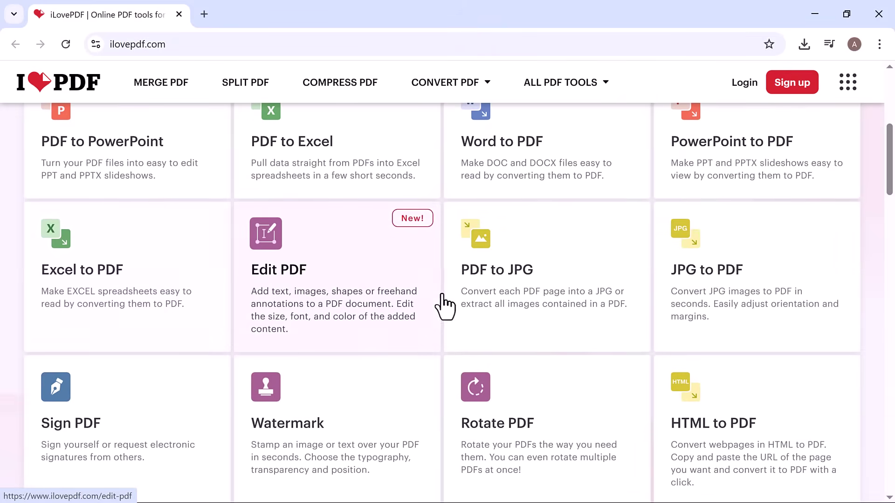
scroll(616, 308, "down", 2)
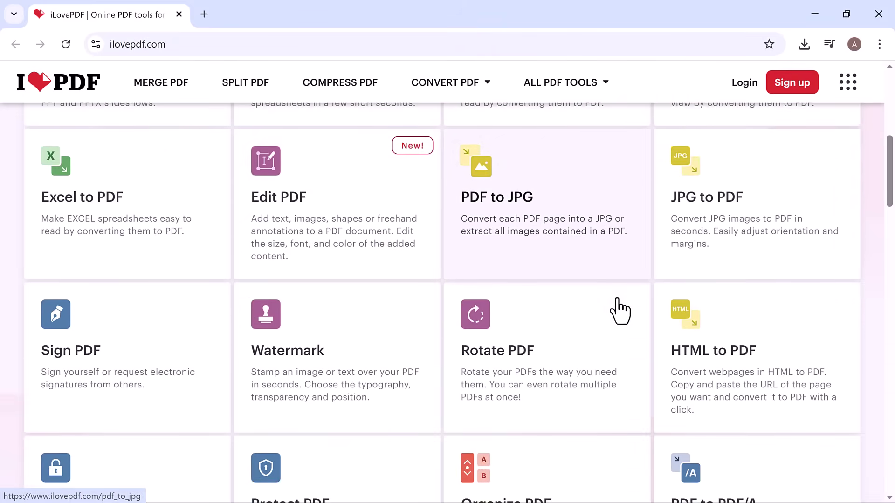
scroll(458, 342, "down", 2)
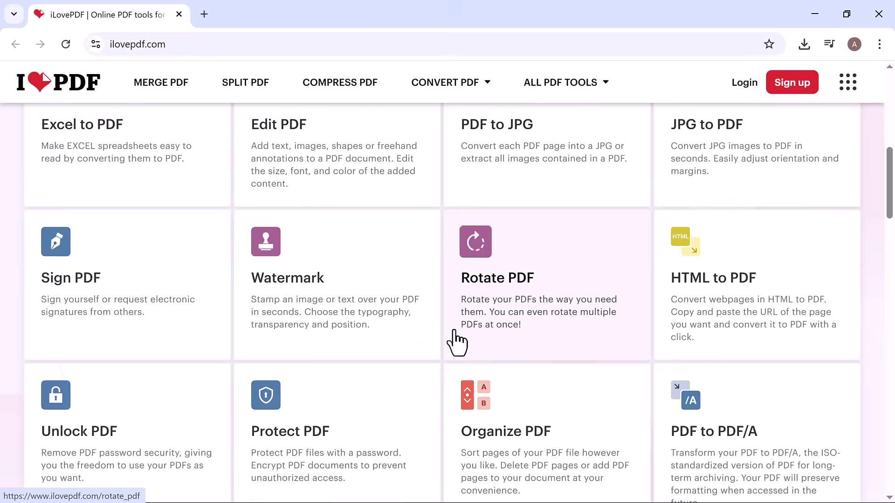
scroll(458, 342, "down", 2)
scroll(458, 341, "down", 1)
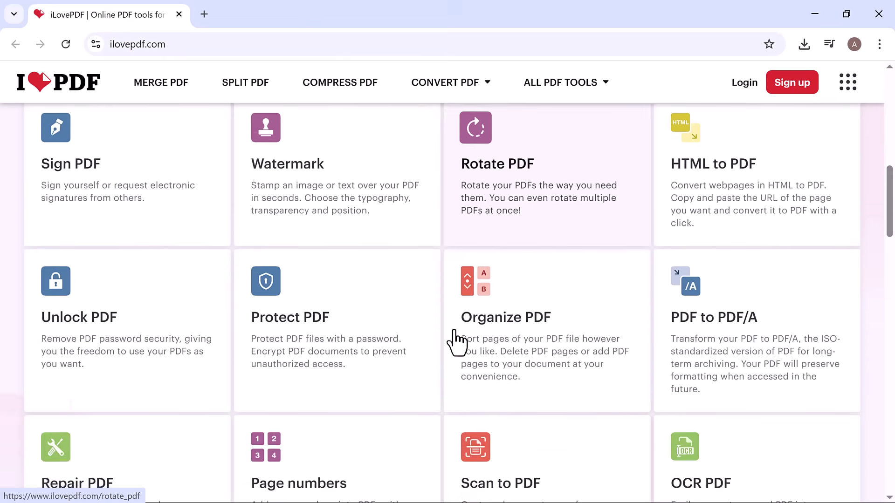
scroll(459, 341, "down", 1)
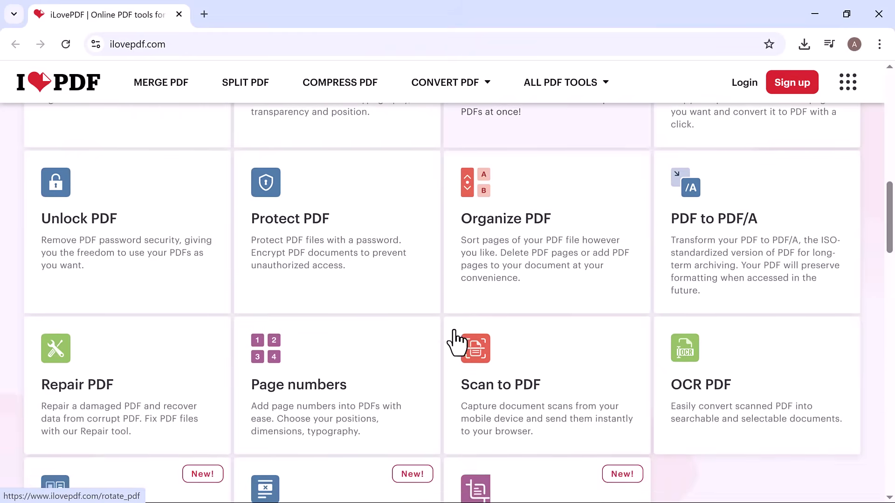
scroll(459, 341, "down", 1)
scroll(458, 342, "down", 1)
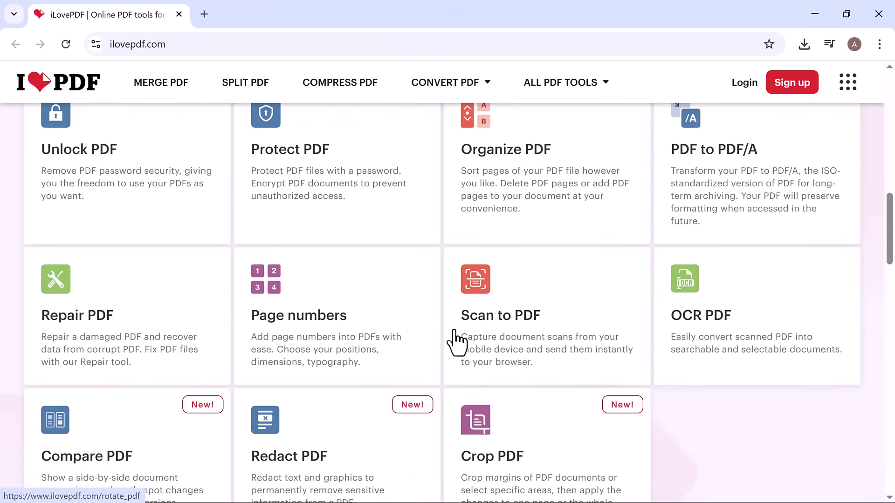
scroll(458, 341, "down", 1)
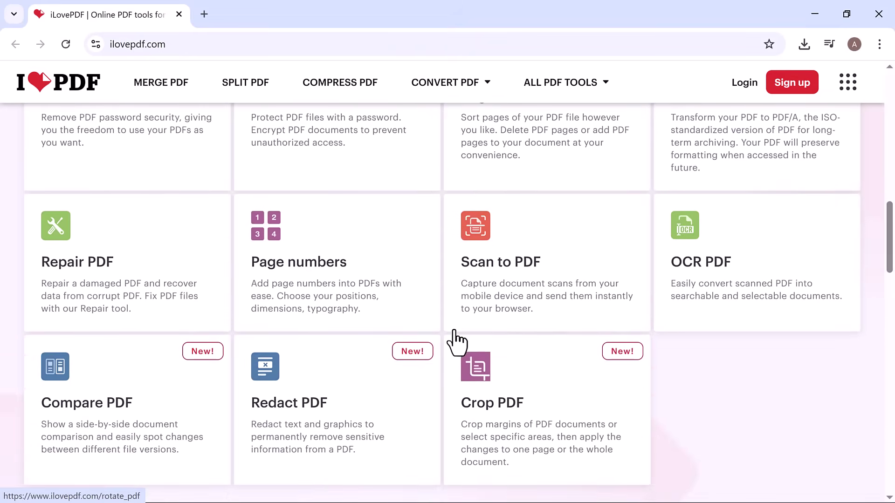
scroll(458, 341, "down", 1)
scroll(459, 342, "down", 1)
scroll(458, 342, "down", 1)
scroll(458, 341, "down", 1)
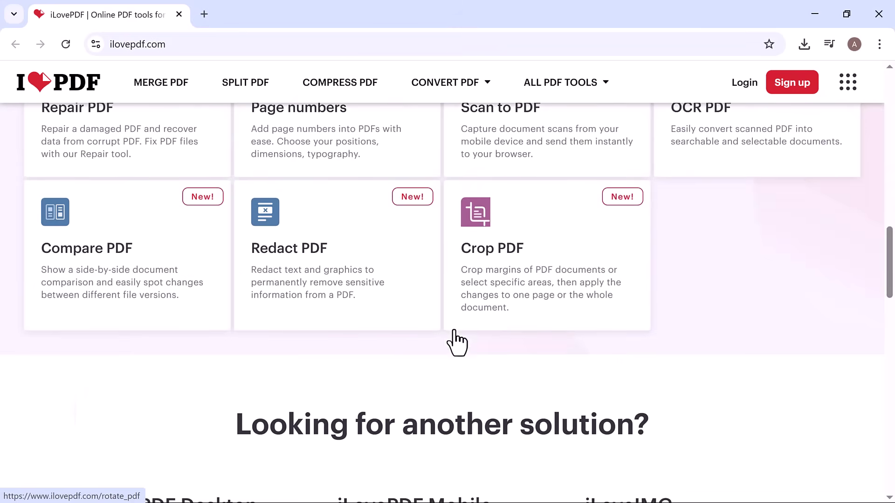
scroll(459, 341, "down", 2)
scroll(458, 342, "down", 1)
scroll(458, 341, "down", 1)
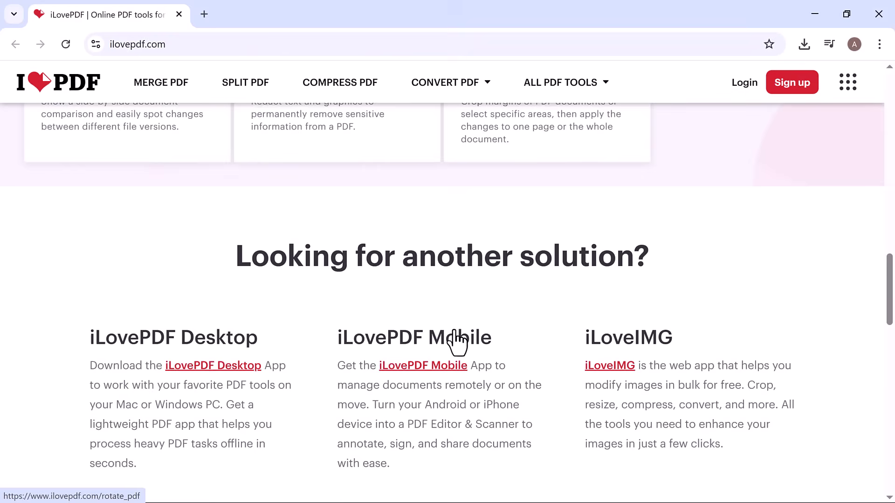
scroll(458, 341, "down", 1)
scroll(458, 341, "down", 1)
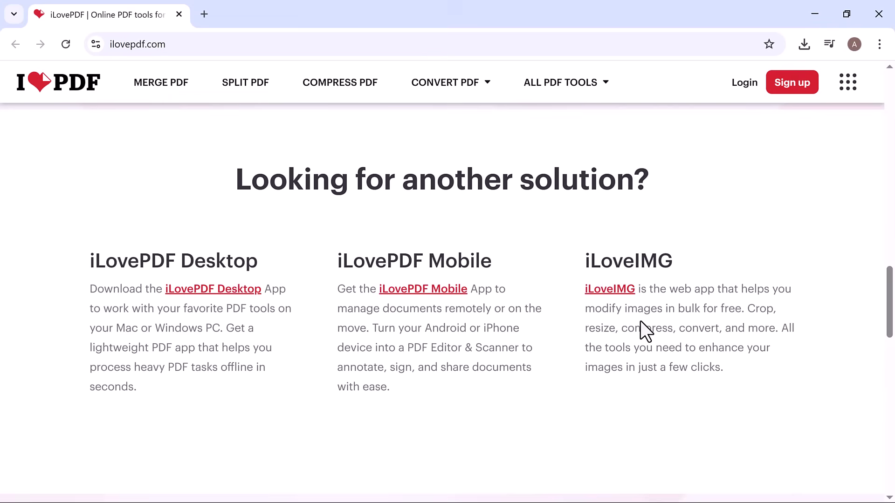
scroll(640, 320, "down", 1)
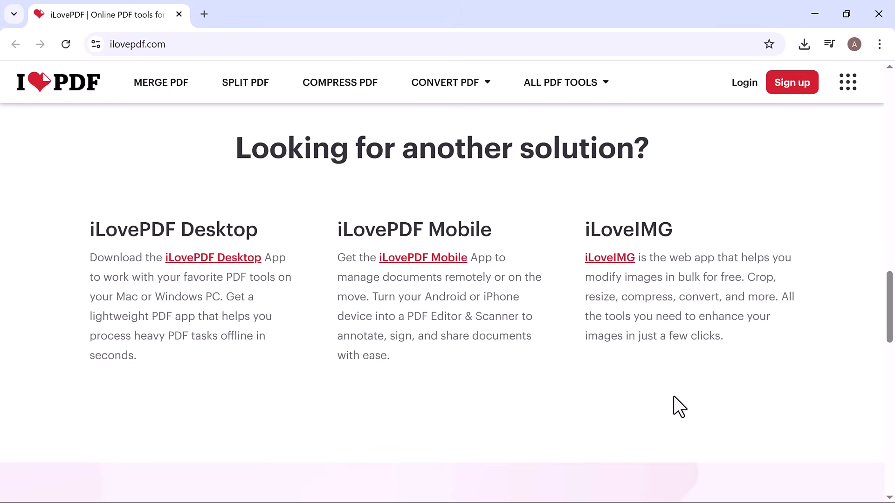
scroll(674, 397, "down", 2)
scroll(674, 397, "down", 1)
scroll(673, 396, "down", 1)
scroll(673, 396, "down", 1)
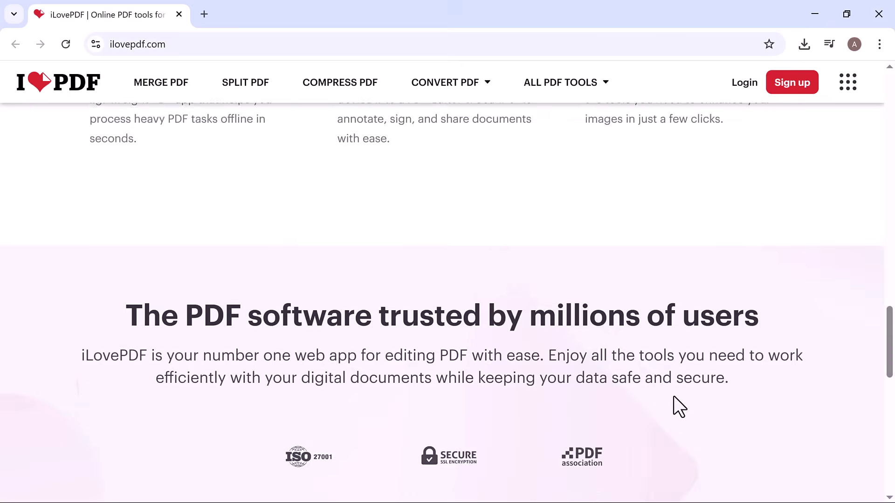
scroll(673, 397, "down", 1)
scroll(673, 397, "down", 1)
scroll(674, 396, "down", 2)
scroll(673, 397, "down", 1)
scroll(673, 397, "down", 1)
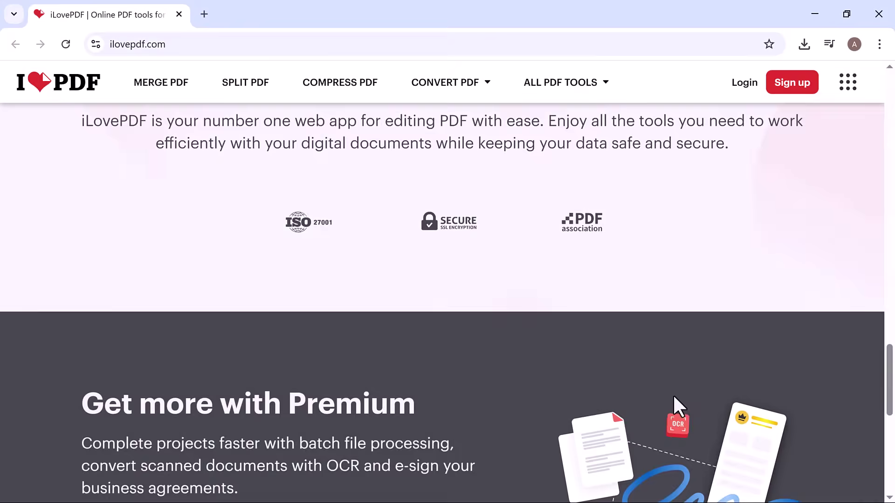
scroll(674, 396, "down", 1)
scroll(674, 396, "down", 2)
scroll(673, 397, "down", 1)
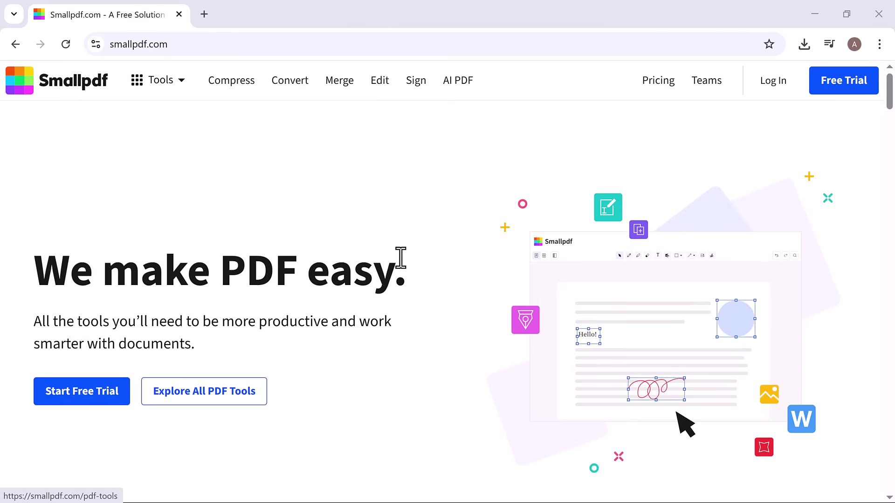
scroll(524, 289, "down", 1)
scroll(524, 289, "down", 2)
scroll(524, 288, "down", 1)
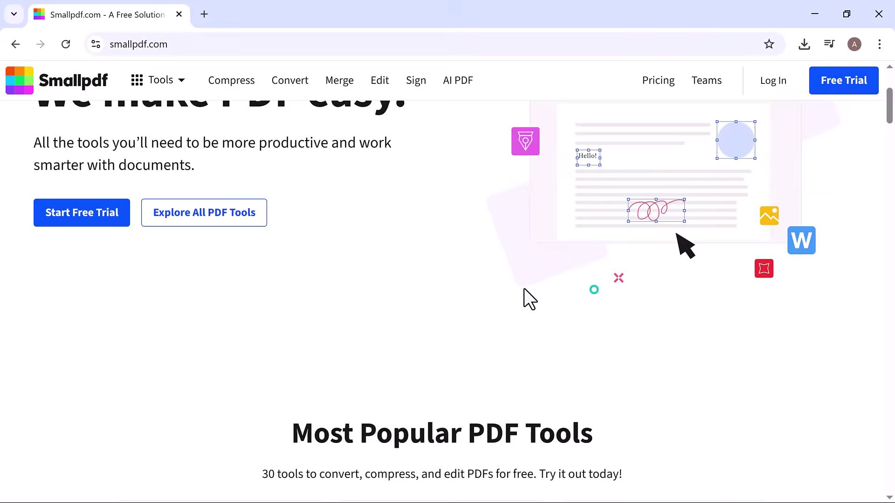
scroll(524, 288, "down", 3)
scroll(524, 289, "down", 1)
scroll(524, 289, "down", 2)
scroll(523, 289, "down", 1)
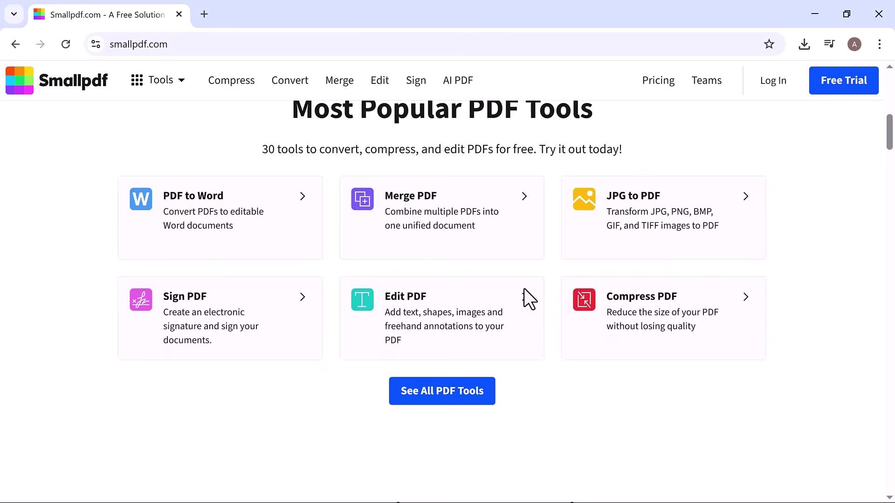
scroll(524, 289, "down", 1)
scroll(524, 289, "down", 2)
scroll(523, 288, "down", 2)
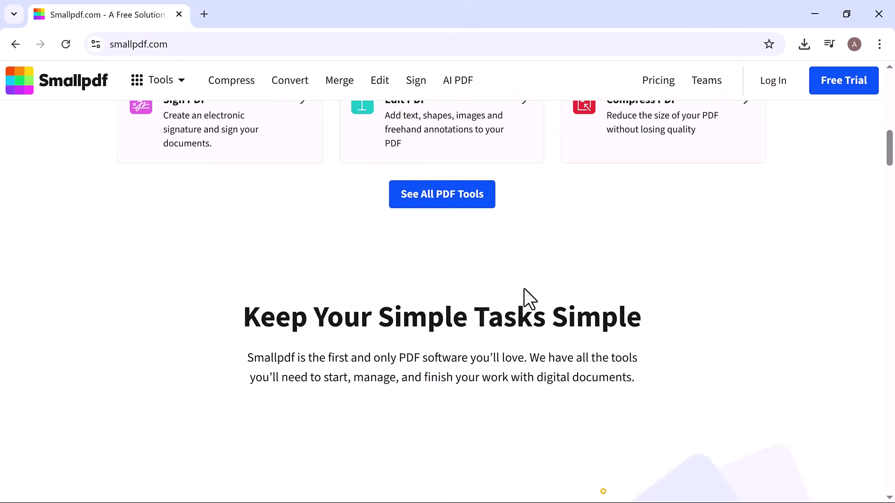
scroll(524, 289, "down", 3)
scroll(524, 289, "down", 1)
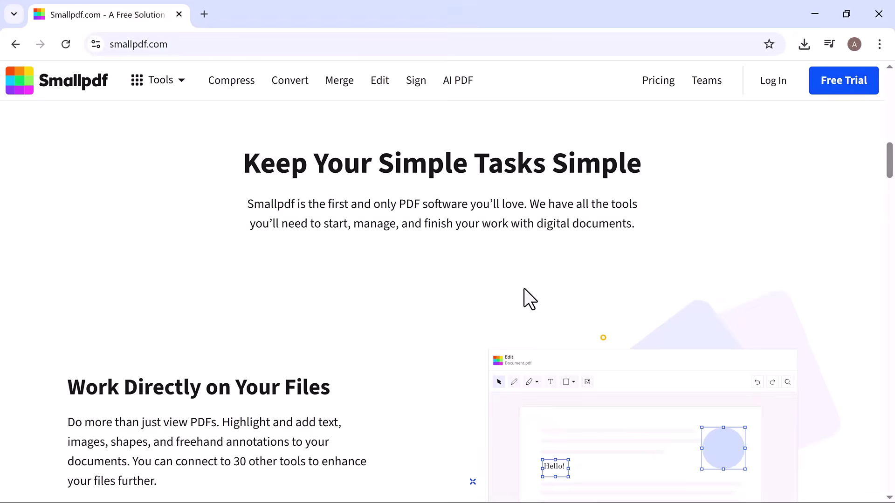
scroll(524, 289, "down", 2)
scroll(524, 289, "down", 1)
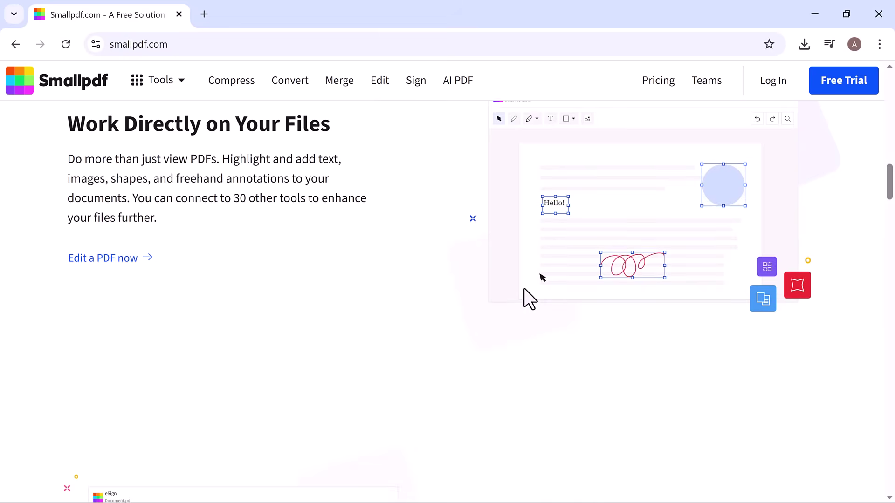
scroll(524, 289, "down", 2)
scroll(523, 289, "down", 2)
scroll(524, 289, "down", 1)
scroll(524, 289, "down", 2)
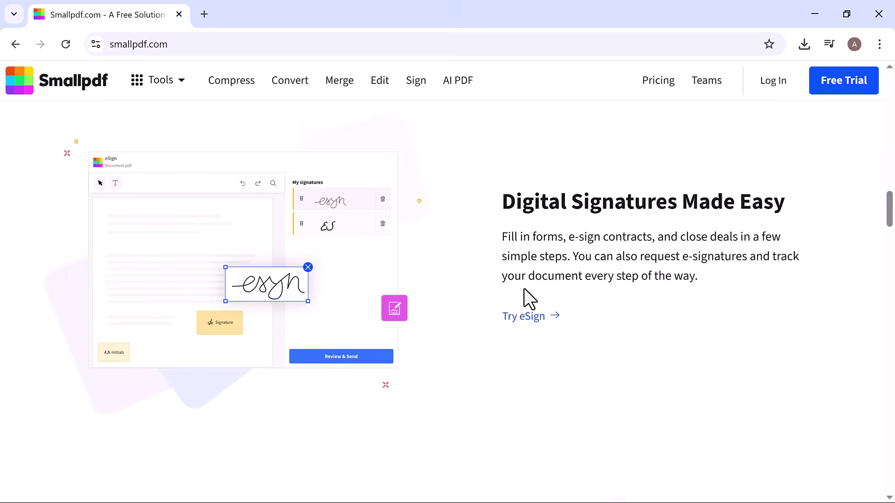
scroll(524, 289, "down", 1)
scroll(524, 289, "down", 2)
scroll(524, 289, "down", 2)
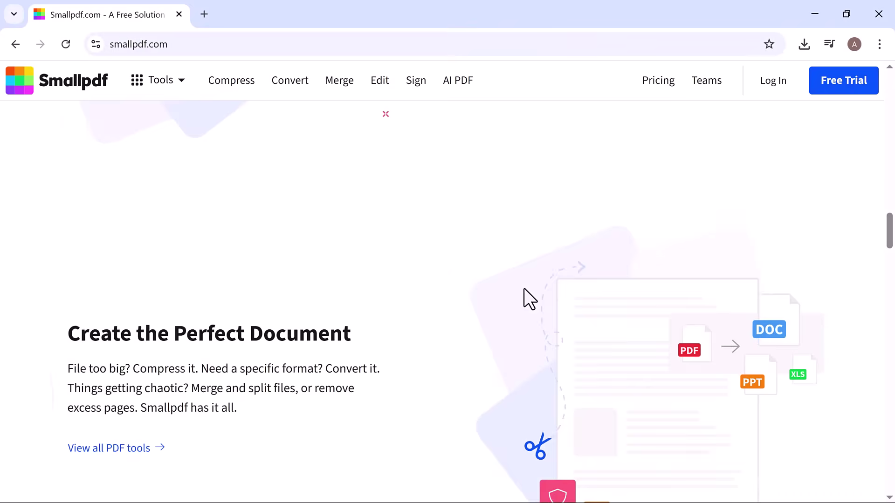
scroll(524, 289, "down", 2)
scroll(524, 289, "down", 1)
scroll(524, 289, "down", 3)
scroll(524, 289, "down", 1)
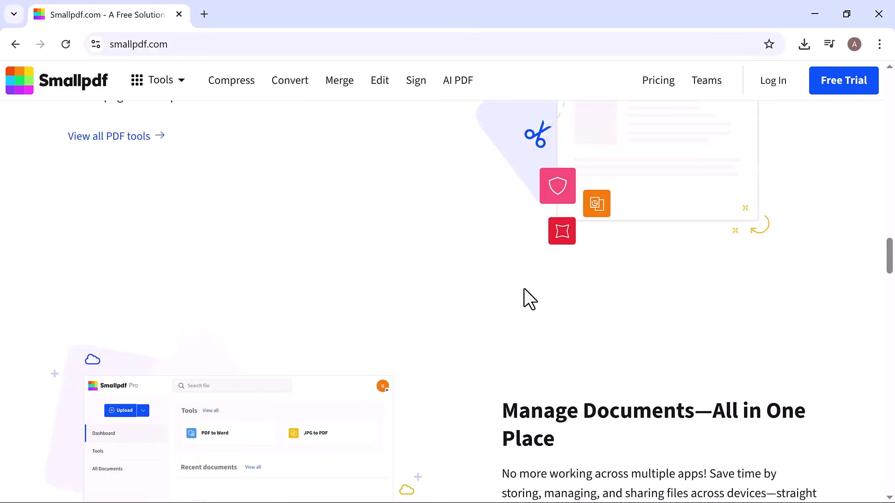
scroll(523, 289, "down", 2)
scroll(524, 290, "down", 1)
scroll(524, 289, "down", 1)
scroll(524, 288, "down", 1)
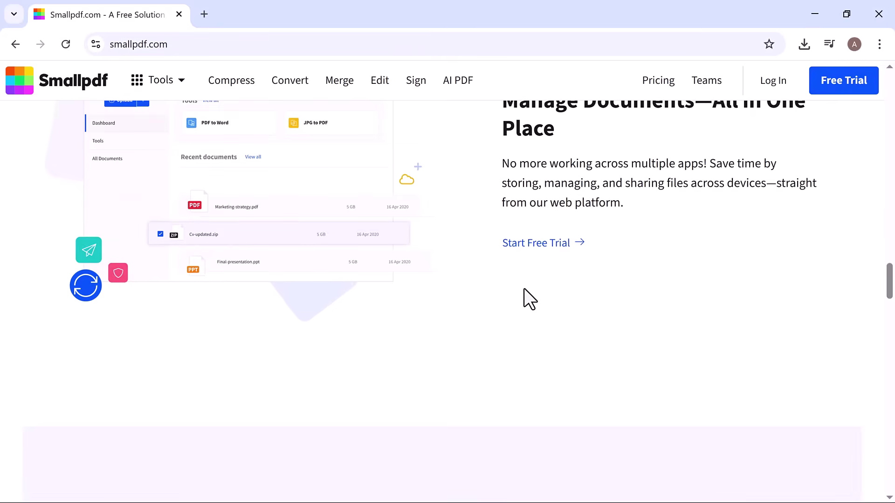
scroll(524, 288, "down", 2)
scroll(523, 289, "down", 1)
scroll(524, 289, "down", 3)
scroll(524, 289, "down", 1)
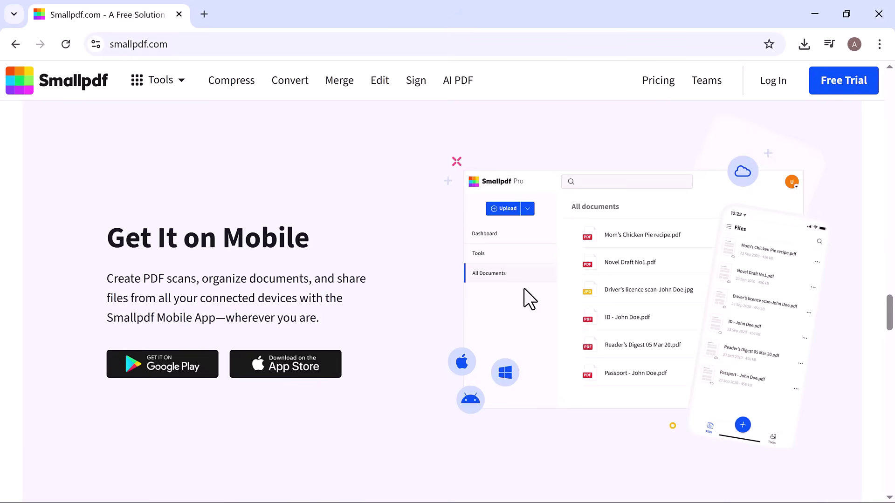
scroll(524, 289, "down", 1)
scroll(524, 288, "down", 2)
scroll(524, 289, "down", 3)
scroll(524, 289, "down", 3)
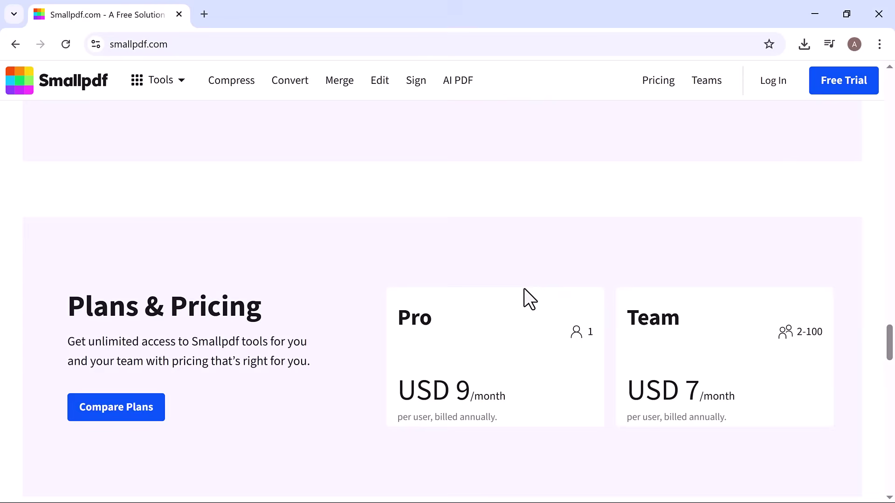
scroll(524, 289, "down", 1)
scroll(524, 289, "down", 1)
scroll(524, 289, "down", 2)
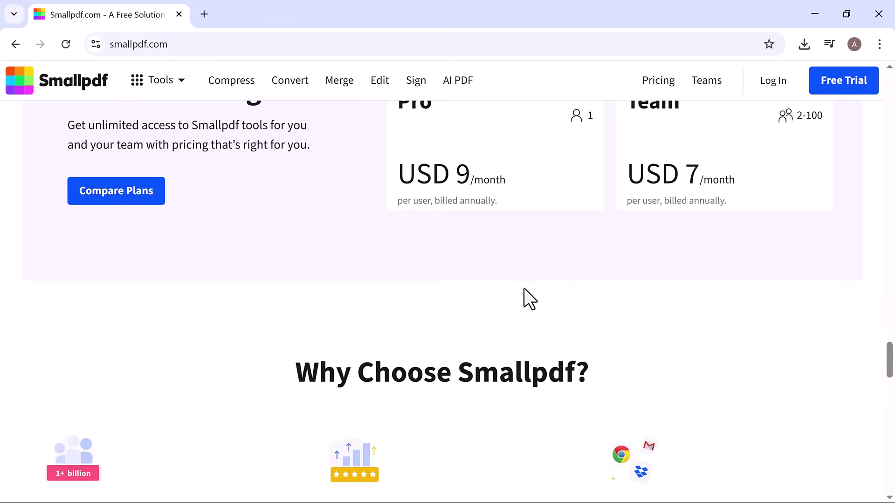
scroll(523, 289, "down", 2)
scroll(524, 289, "down", 1)
scroll(524, 289, "down", 1)
scroll(524, 289, "down", 3)
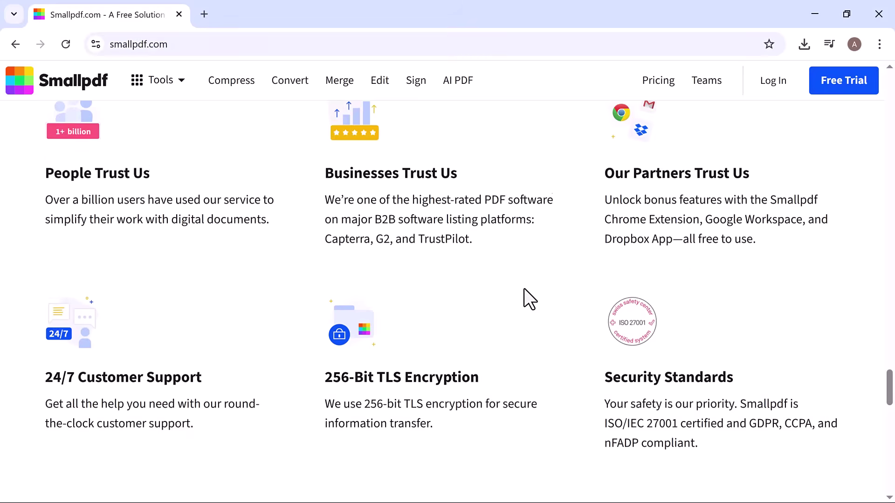
scroll(524, 289, "down", 2)
scroll(524, 289, "down", 2)
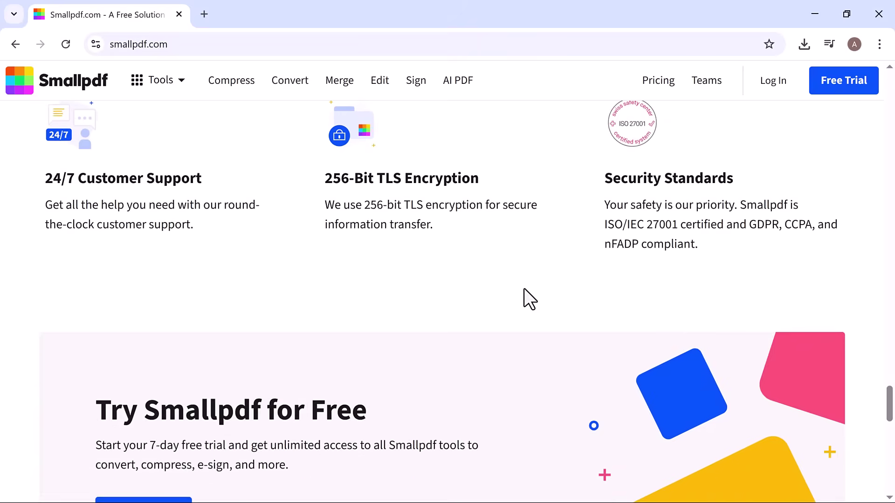
scroll(523, 289, "down", 2)
scroll(524, 289, "down", 2)
scroll(524, 288, "down", 2)
scroll(524, 289, "down", 1)
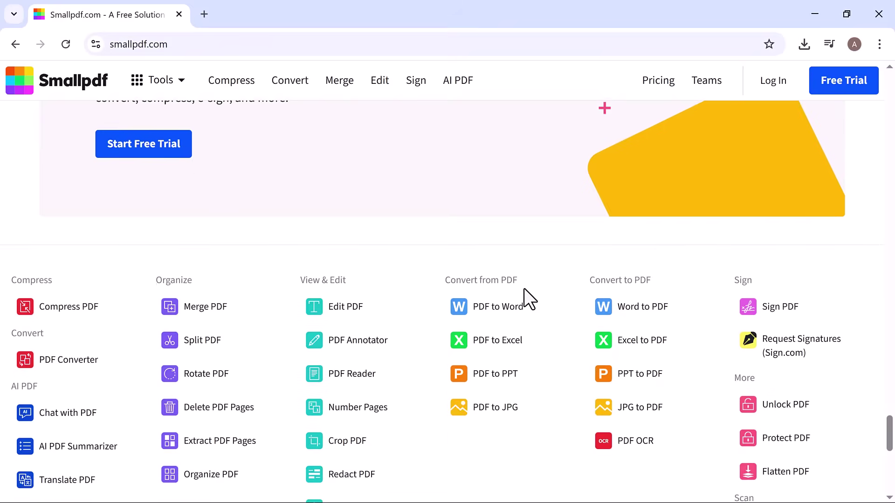
scroll(523, 288, "down", 2)
scroll(523, 289, "down", 1)
scroll(524, 288, "down", 2)
scroll(524, 289, "down", 1)
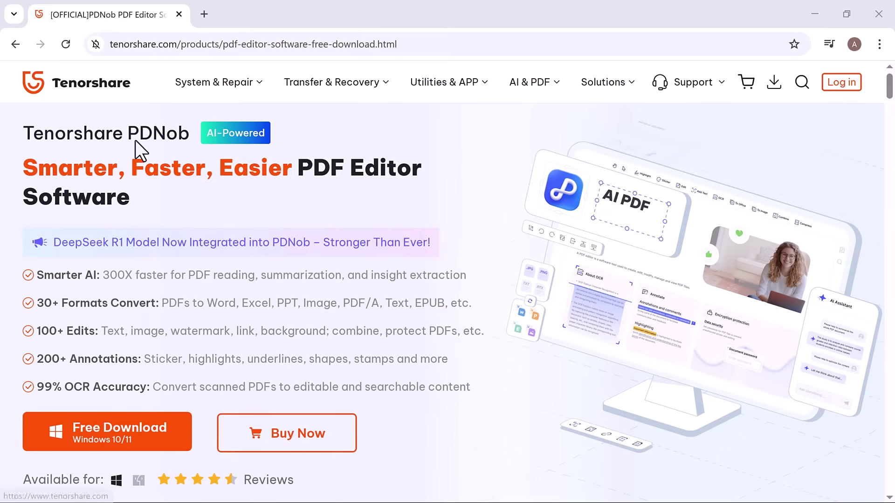
scroll(160, 180, "down", 1)
scroll(160, 180, "down", 2)
scroll(160, 180, "down", 3)
scroll(160, 180, "down", 2)
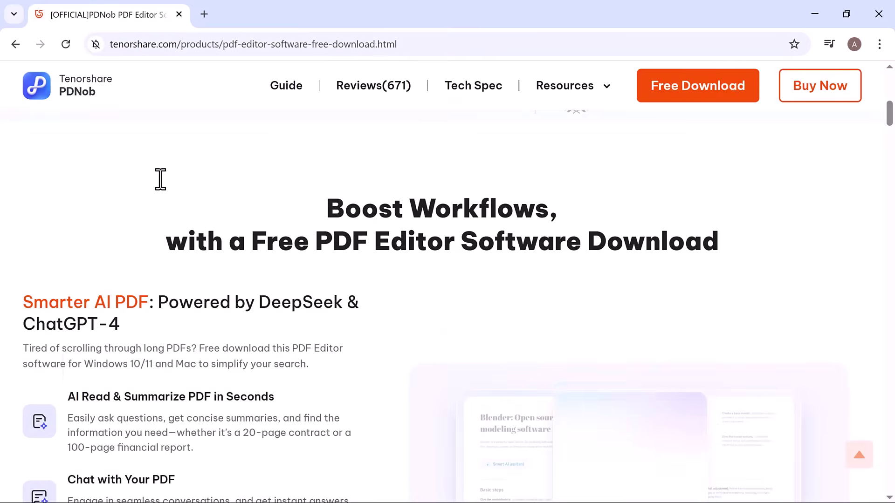
scroll(161, 179, "down", 1)
scroll(160, 180, "down", 2)
scroll(160, 180, "down", 2)
scroll(161, 180, "down", 3)
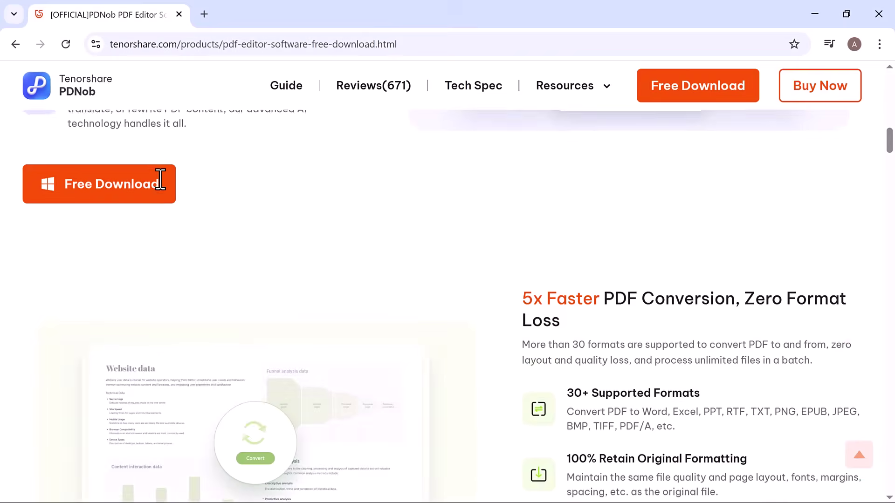
scroll(161, 180, "down", 2)
scroll(160, 180, "down", 1)
scroll(159, 180, "down", 3)
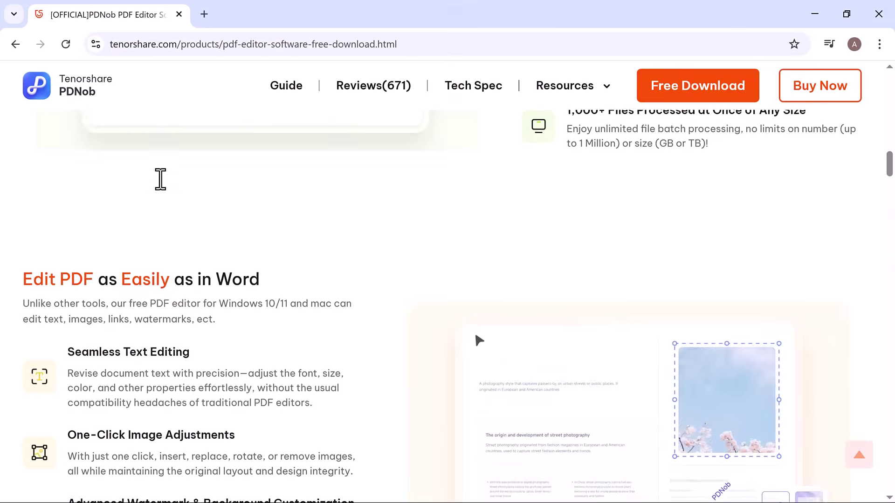
scroll(160, 180, "down", 2)
scroll(160, 180, "down", 1)
scroll(160, 180, "down", 3)
scroll(161, 180, "down", 2)
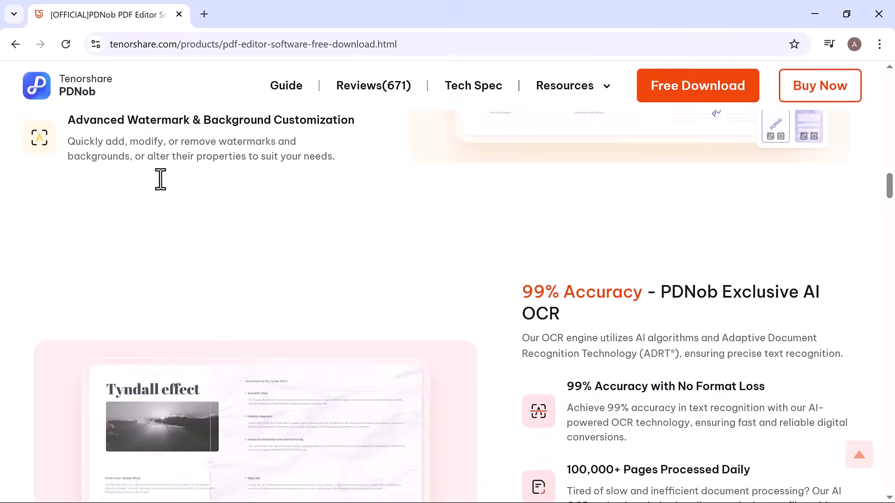
scroll(161, 180, "down", 2)
scroll(161, 180, "down", 1)
scroll(160, 180, "down", 3)
scroll(161, 180, "down", 3)
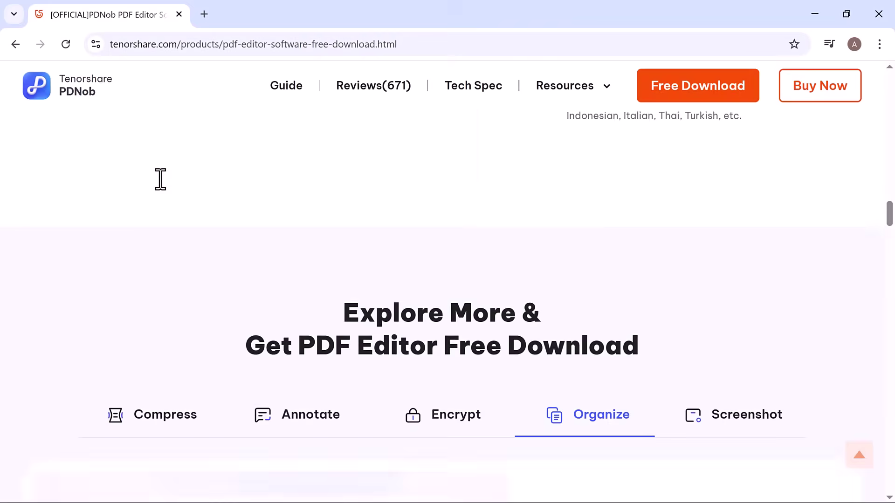
scroll(160, 180, "down", 3)
scroll(160, 181, "down", 3)
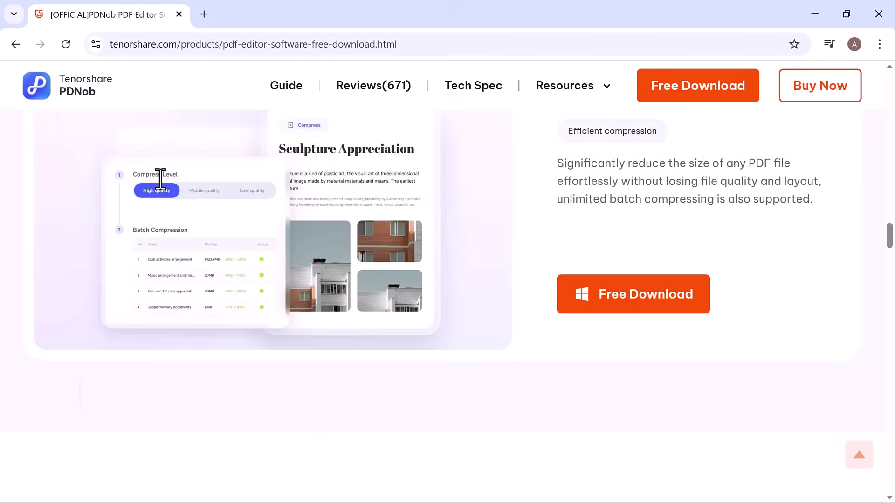
scroll(160, 181, "down", 5)
scroll(160, 181, "down", 2)
scroll(159, 181, "down", 5)
scroll(160, 180, "down", 5)
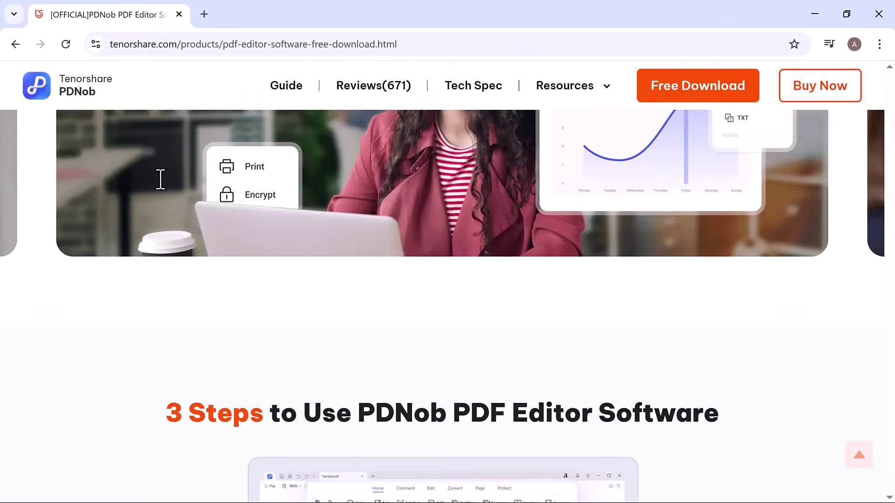
scroll(160, 181, "down", 3)
scroll(161, 181, "down", 3)
scroll(161, 180, "down", 4)
scroll(160, 180, "down", 1)
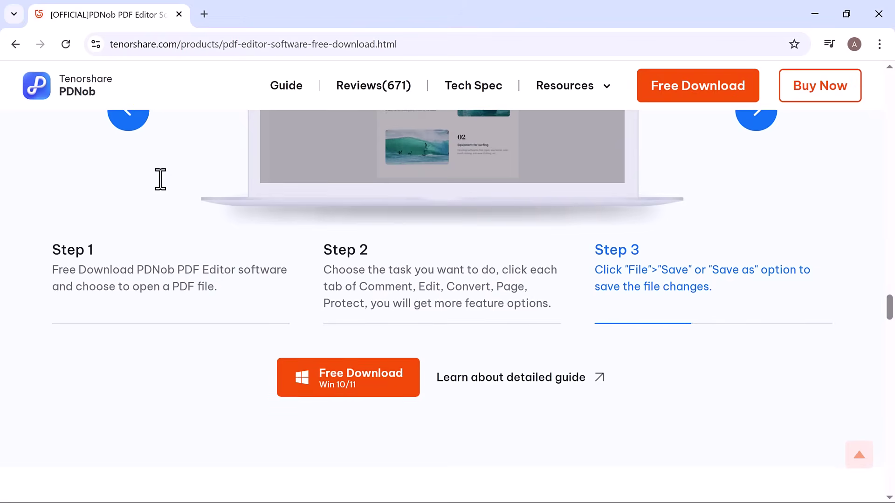
scroll(159, 181, "down", 1)
scroll(160, 181, "down", 2)
scroll(161, 181, "down", 5)
scroll(160, 181, "down", 3)
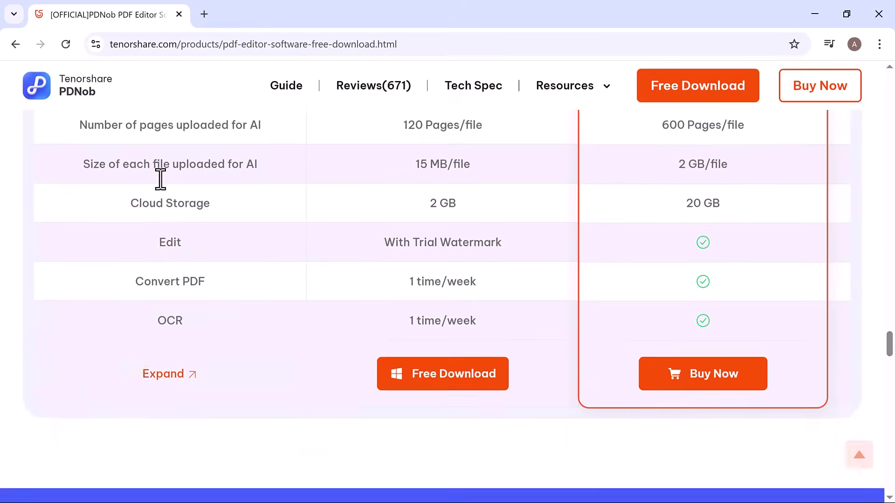
scroll(160, 181, "down", 5)
scroll(160, 180, "down", 4)
scroll(160, 180, "down", 5)
scroll(161, 181, "down", 3)
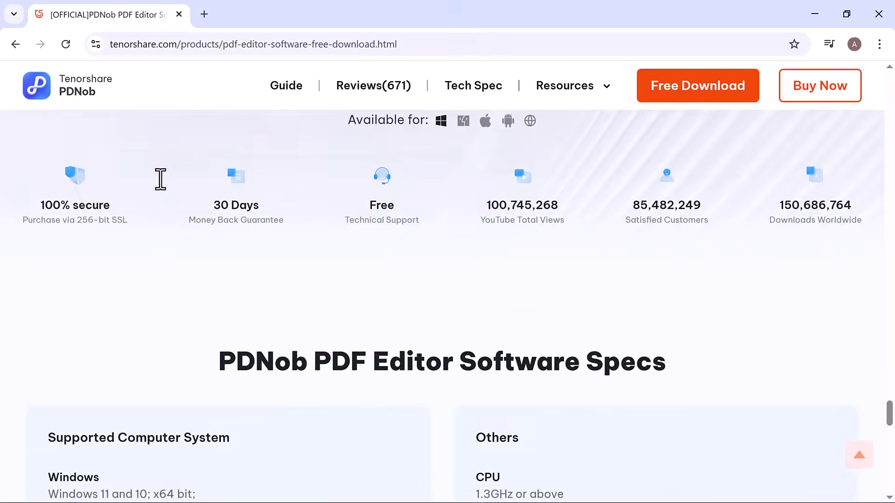
scroll(160, 181, "down", 4)
scroll(160, 180, "down", 5)
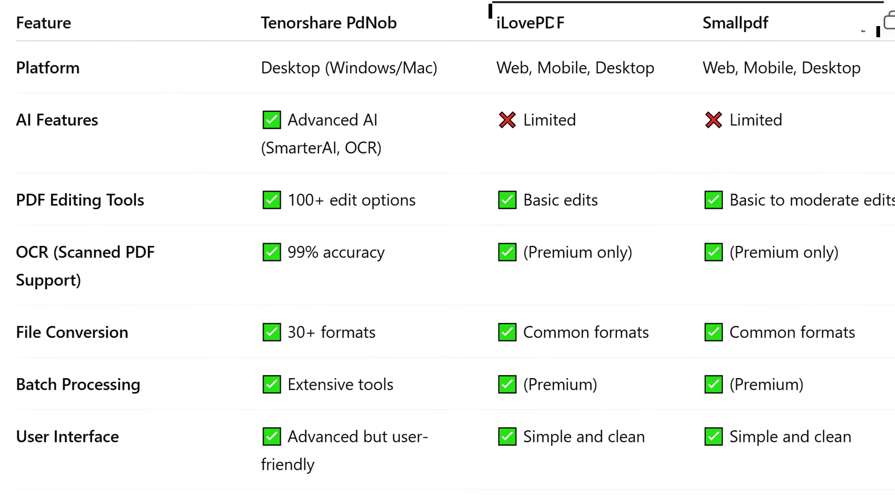